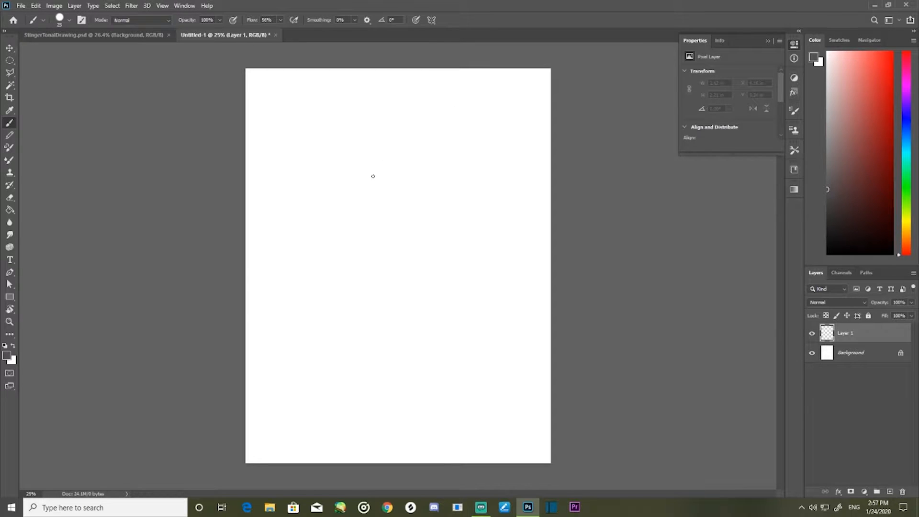
- Sketch a pair of tall oval eyes with small round pupils in the page's upper left, erasing the line across the first eye
mouse_move(276, 111)
mouse_down()
mouse_move(301, 129)
mouse_move(280, 101)
mouse_move(270, 132)
mouse_move(308, 128)
mouse_move(317, 106)
mouse_move(335, 132)
mouse_move(353, 117)
mouse_up()
key(ctrl+z)
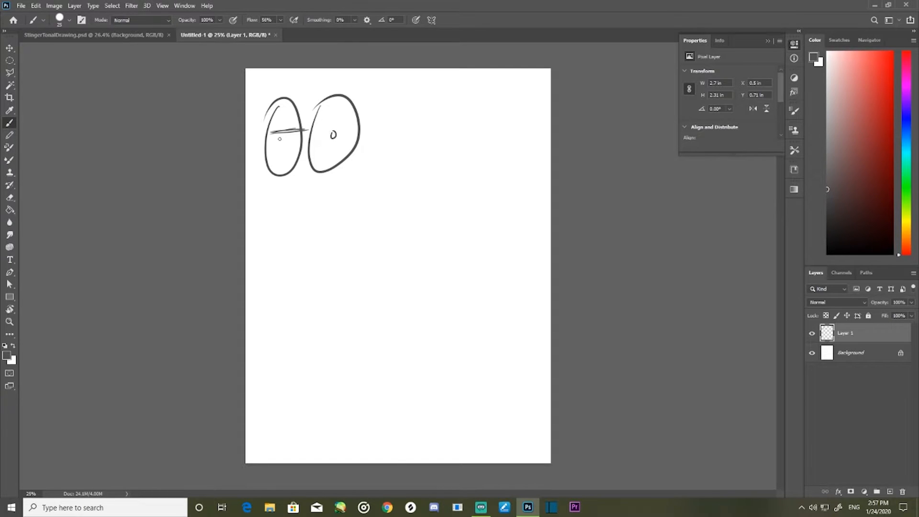
key(e)
mouse_move(278, 129)
mouse_down()
mouse_move(287, 139)
mouse_move(310, 106)
mouse_up()
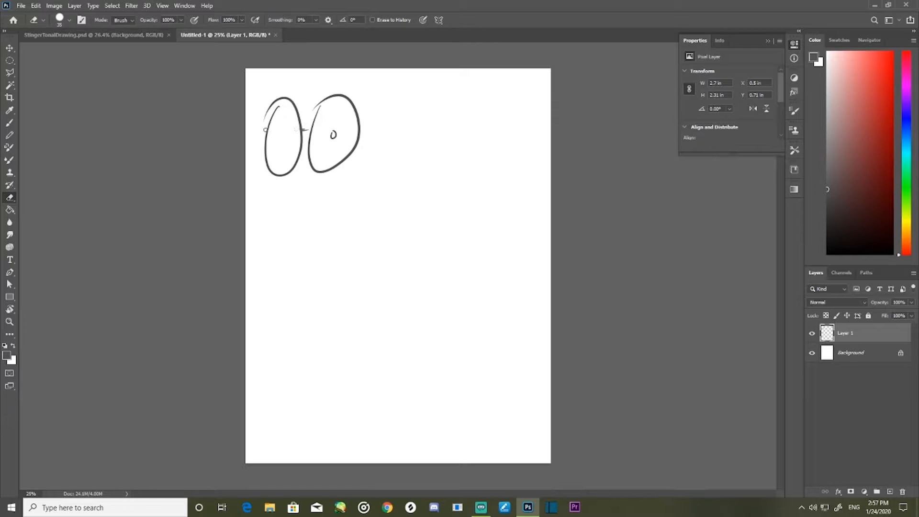
key(b)
drag(281, 138, 282, 141)
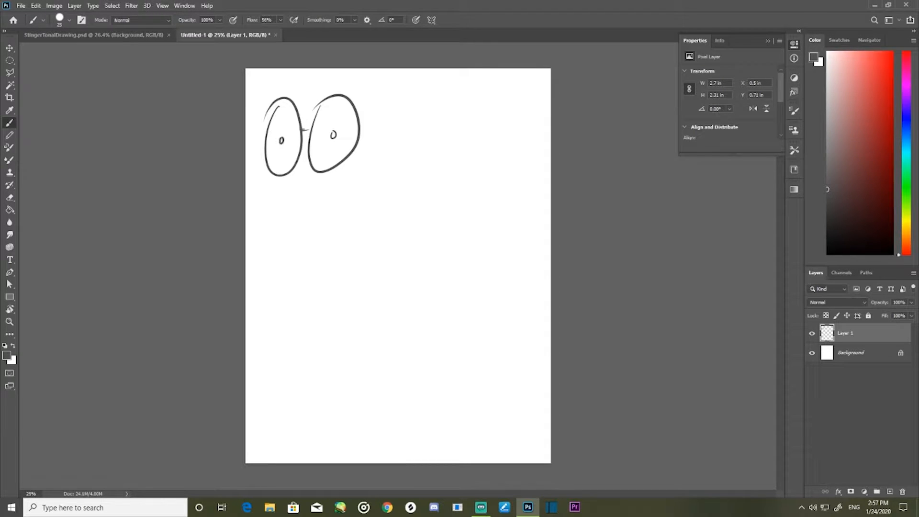
- Erase the stray mark between the two eyes and handwrite the label "neutral" beneath them
key(e)
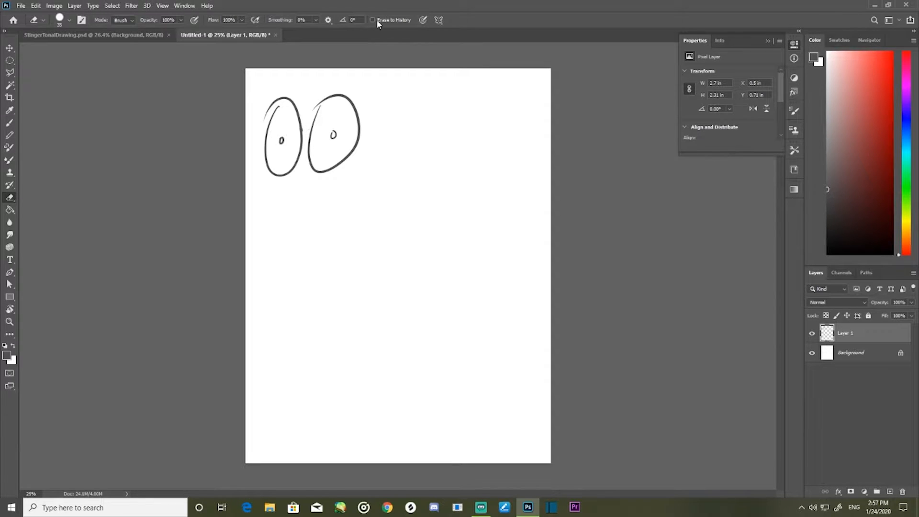
key(b)
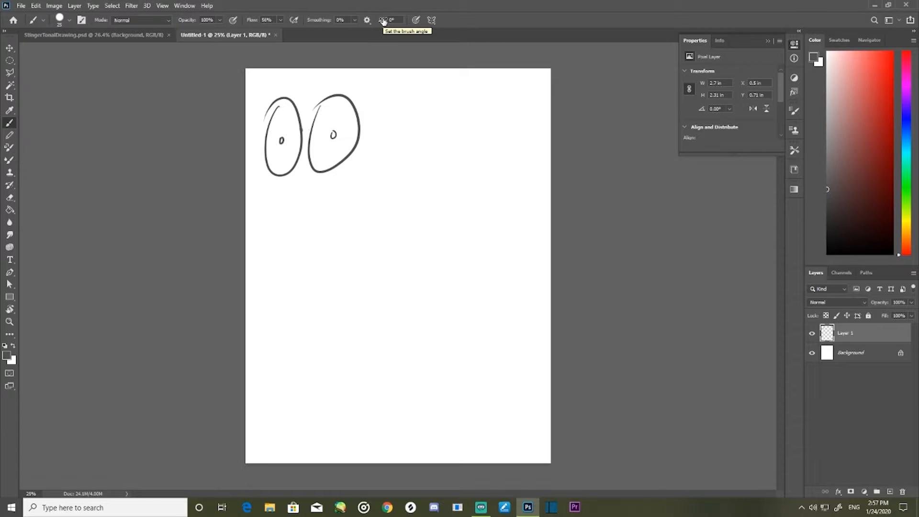
mouse_move(284, 190)
mouse_down()
mouse_move(323, 182)
mouse_move(336, 193)
mouse_up()
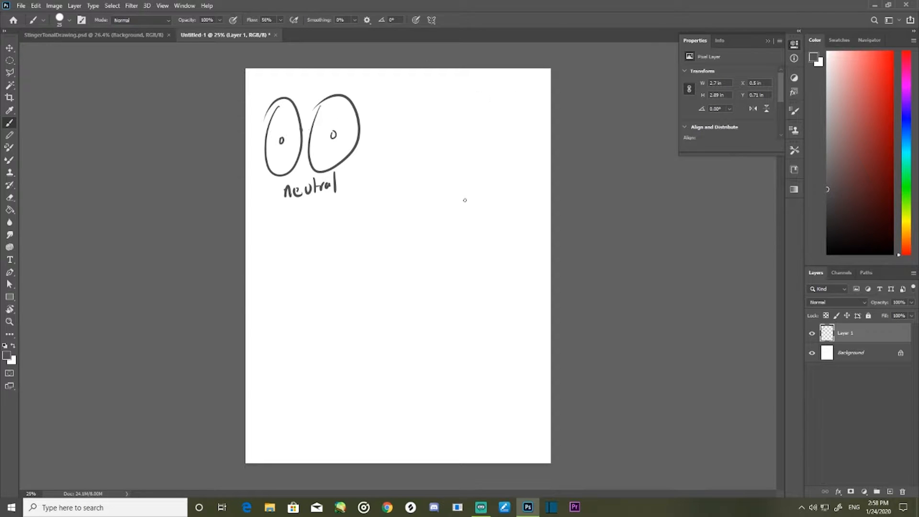
- Duplicate the neutral eyes drawing and place the copy beside it in the page's upper right
drag(439, 106, 438, 105)
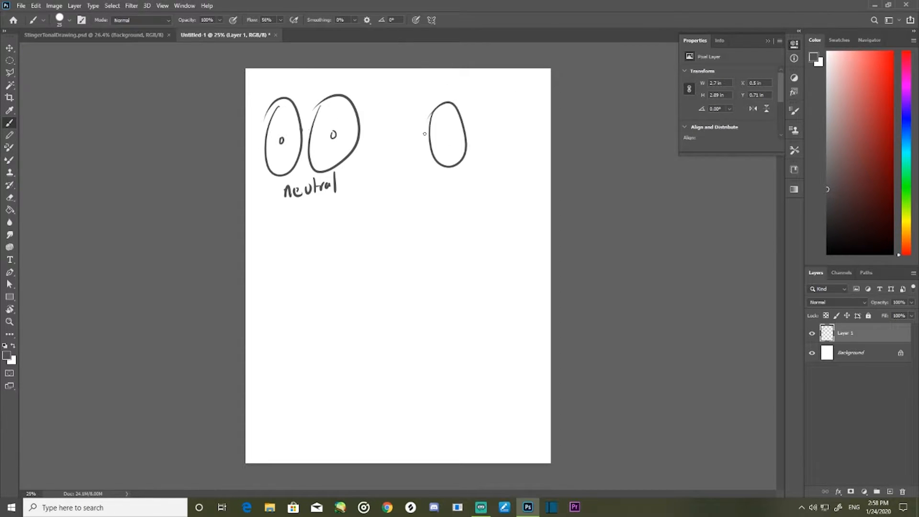
key(ctrl+z)
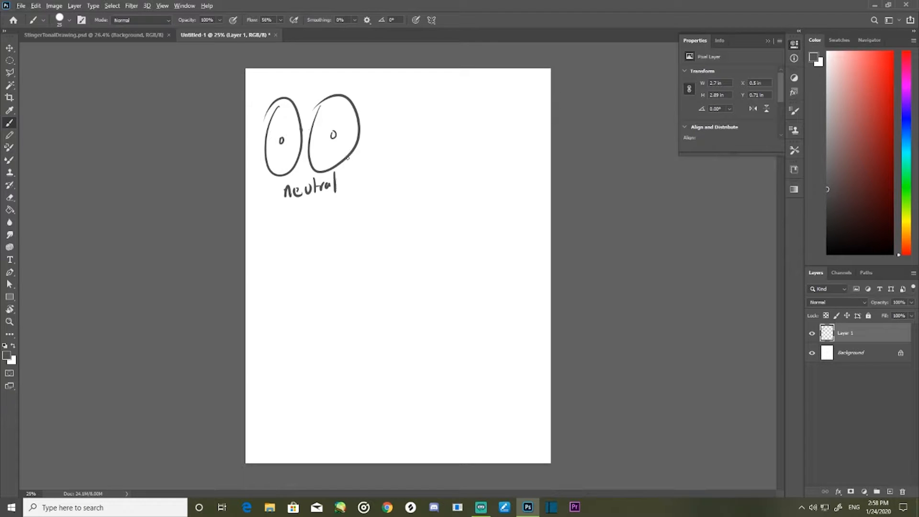
key(v)
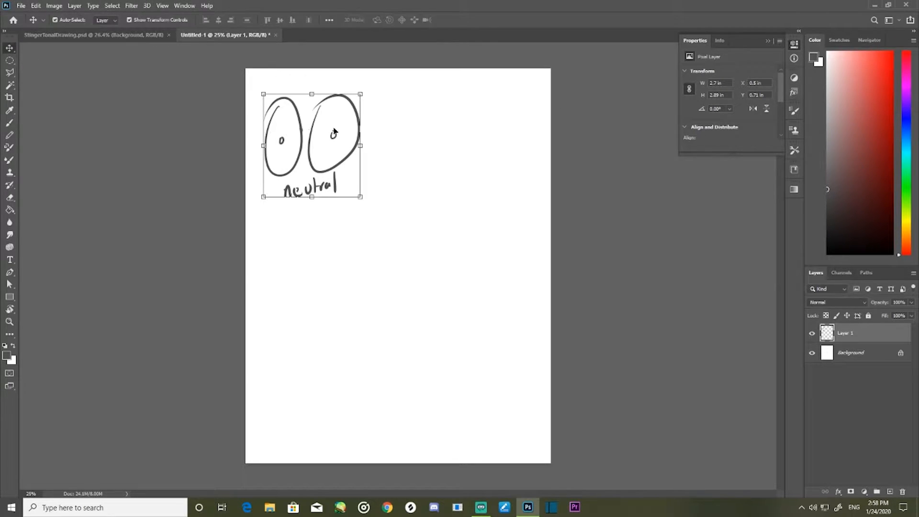
drag(358, 156, 507, 155)
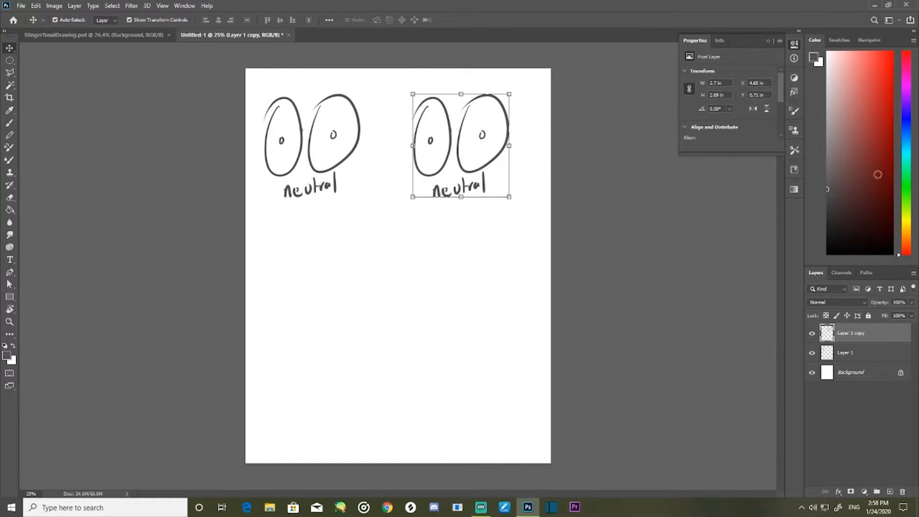
- Turn the copied eyes into a bored expression with horizontal eyelid lines, replacing the copied label with a handwritten "boredom"
key(e)
mouse_move(433, 192)
mouse_down()
mouse_move(480, 192)
mouse_move(491, 176)
mouse_move(461, 180)
mouse_move(452, 196)
mouse_up()
key(b)
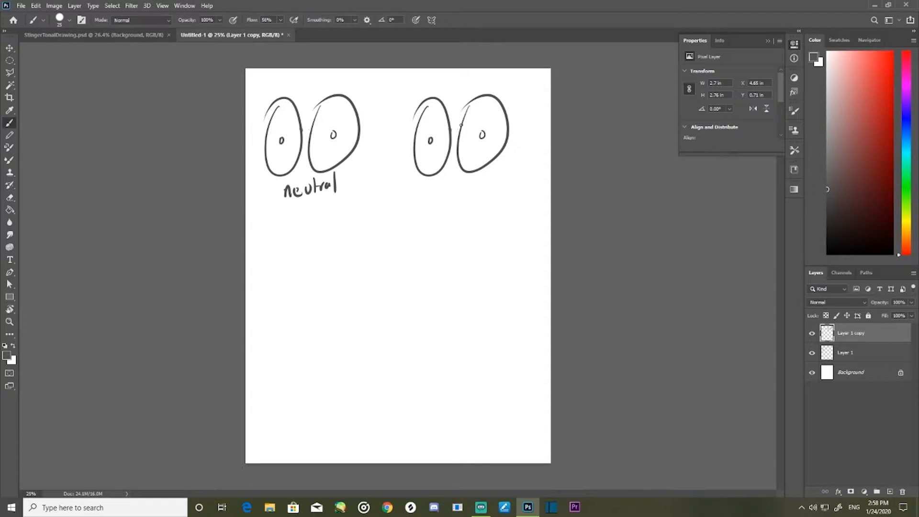
drag(414, 132, 511, 123)
mouse_move(436, 182)
mouse_down()
mouse_move(436, 196)
mouse_move(491, 184)
mouse_move(497, 192)
mouse_up()
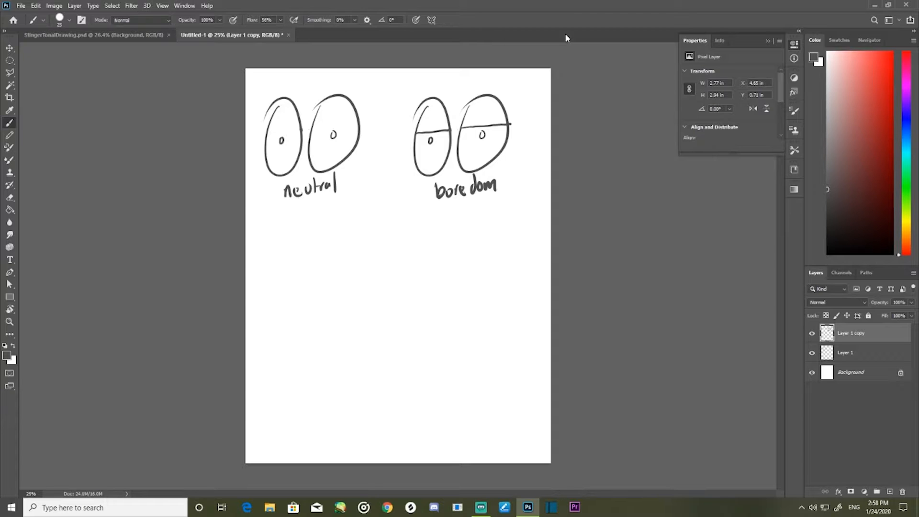
- Duplicate the neutral eyes directly below the original and erase the copy's label
click(10, 48)
drag(351, 154, 346, 304)
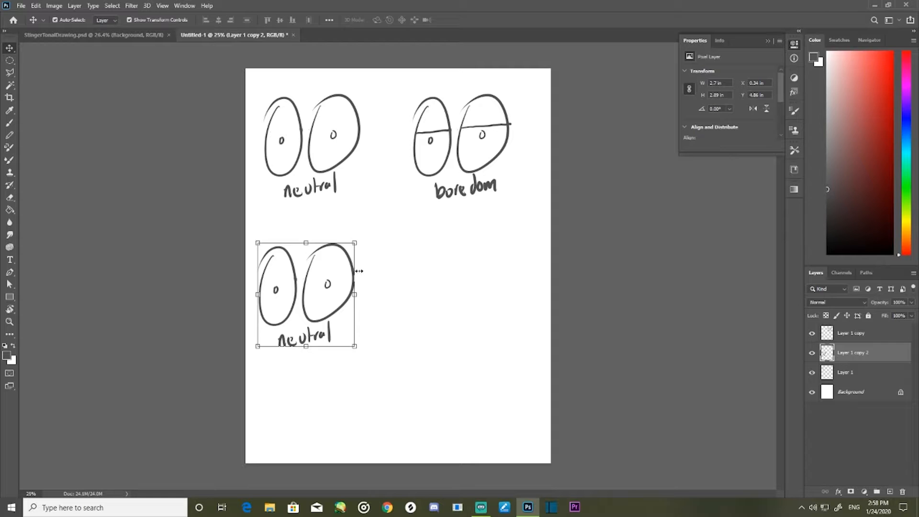
key(e)
mouse_move(284, 337)
mouse_down()
mouse_move(279, 347)
mouse_move(319, 331)
mouse_move(310, 339)
mouse_move(327, 344)
mouse_move(306, 324)
mouse_up()
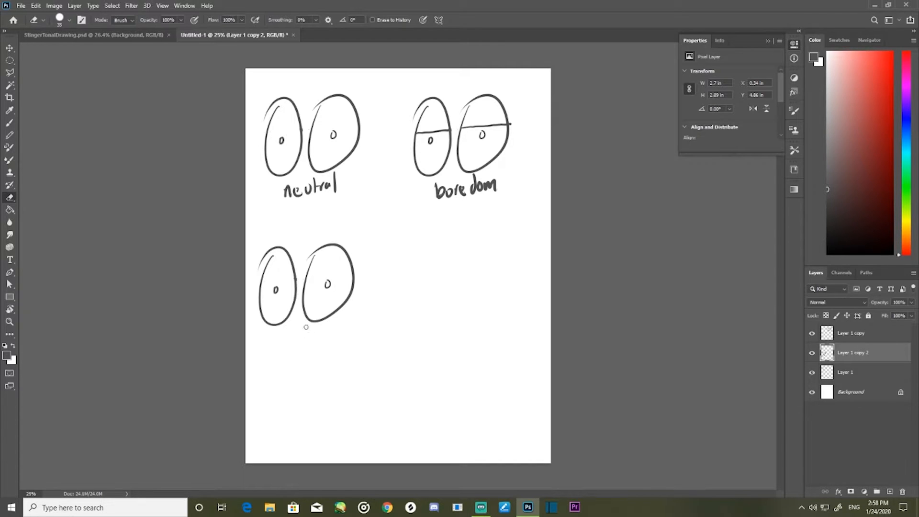
key(b)
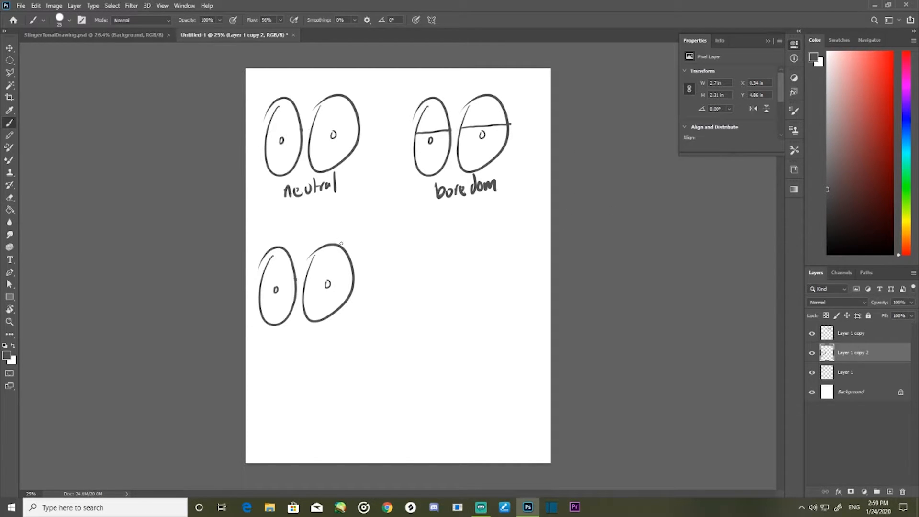
- Draw small slanted oval brows above the lower eyes and dense vertical crease strokes between them
drag(337, 240, 351, 245)
drag(271, 241, 268, 241)
mouse_move(294, 254)
mouse_down()
mouse_move(293, 309)
mouse_move(303, 301)
mouse_up()
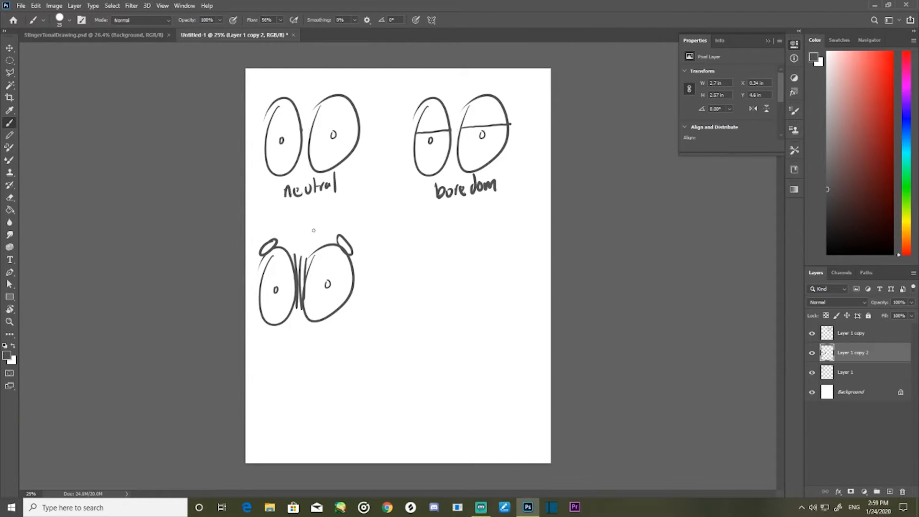
drag(290, 245, 301, 286)
drag(306, 243, 304, 291)
drag(304, 244, 304, 253)
drag(303, 289, 305, 253)
drag(309, 274, 314, 240)
mouse_move(315, 252)
mouse_down()
mouse_move(319, 236)
mouse_move(287, 239)
mouse_up()
drag(289, 255, 292, 239)
drag(292, 255, 301, 230)
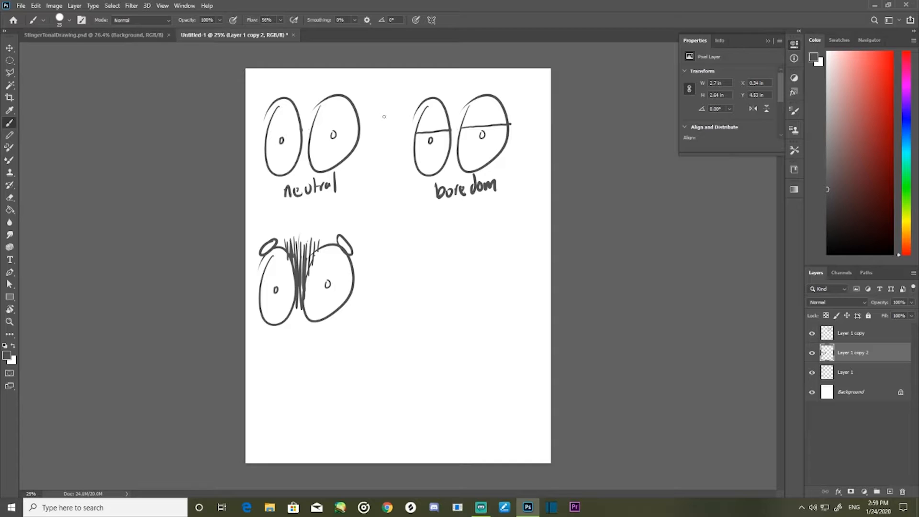
- Handwrite "anxious" beneath the creased eyes and replace their round pupils with tiny dots
drag(279, 334, 281, 343)
drag(282, 335, 288, 342)
drag(290, 336, 289, 343)
drag(297, 335, 320, 339)
key(e)
mouse_move(275, 288)
mouse_down()
mouse_move(344, 264)
mouse_move(328, 290)
mouse_up()
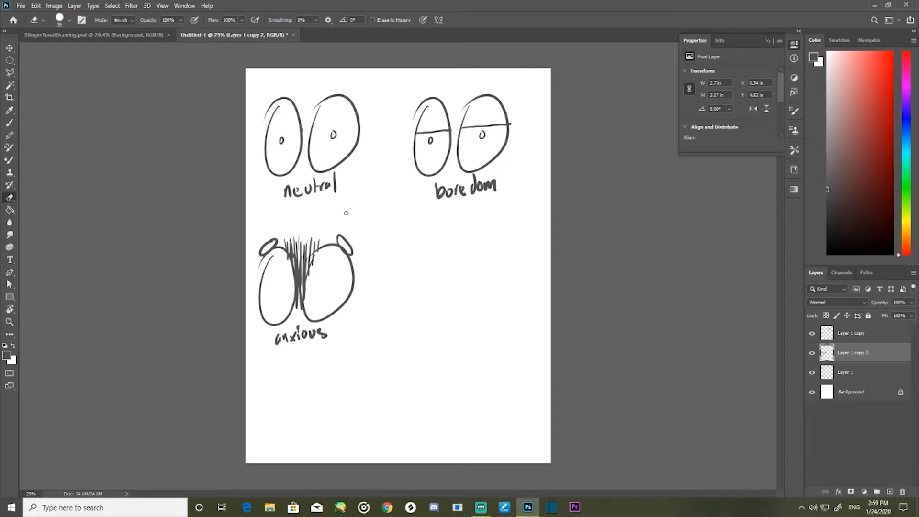
key(b)
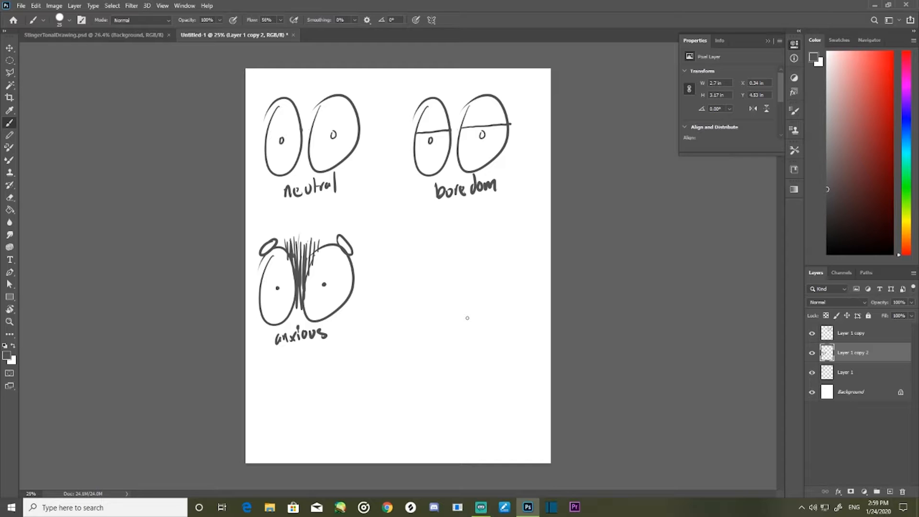
- Sketch two comparison eyes beside the anxious pair, one with a small pupil and one with a large shaded iris, with arrow strokes above
drag(401, 276, 402, 281)
mouse_move(459, 256)
mouse_down()
mouse_move(439, 291)
mouse_move(450, 253)
mouse_move(478, 277)
mouse_move(464, 266)
mouse_move(474, 287)
mouse_up()
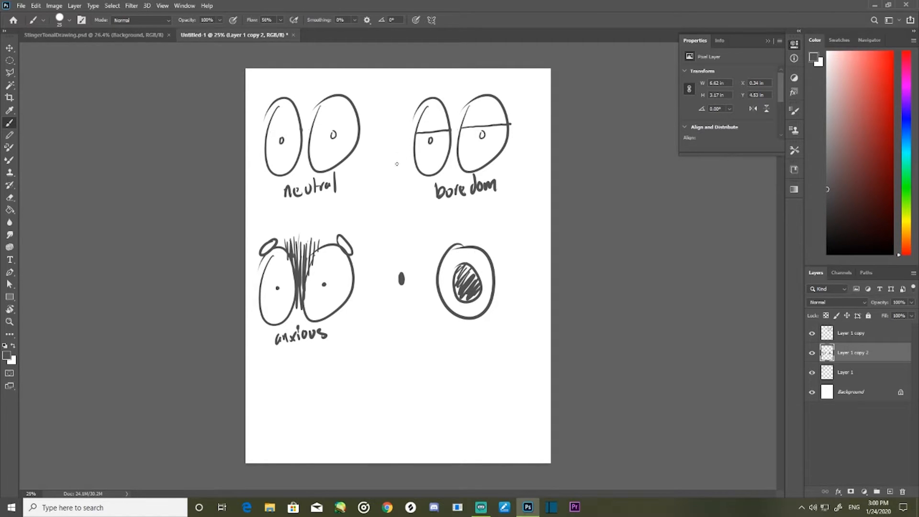
drag(498, 215, 477, 254)
drag(478, 251, 499, 238)
mouse_move(406, 232)
mouse_down()
mouse_move(371, 271)
mouse_move(414, 241)
mouse_up()
drag(411, 197, 410, 238)
mouse_move(411, 238)
mouse_down()
mouse_move(424, 219)
mouse_move(416, 251)
mouse_up()
- Enlarge the eraser and erase the two comparison eyes with their arrow strokes
key(e)
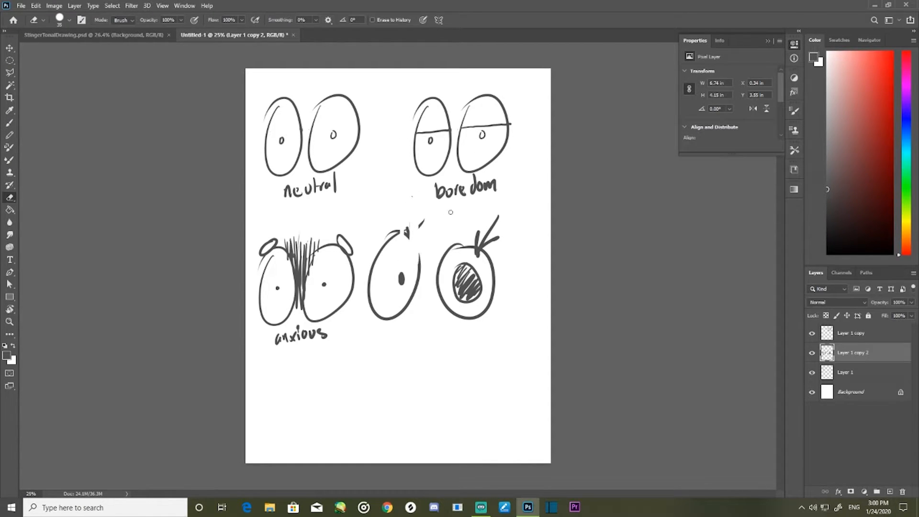
key(bracketright)
key(bracketright)
key(bracketright)
key(bracketright)
key(bracketright)
key(bracketright)
key(bracketright)
key(bracketright)
key(bracketright)
key(bracketright)
key(bracketright)
key(bracketright)
key(bracketright)
key(bracketright)
key(bracketright)
key(bracketright)
mouse_move(491, 227)
mouse_down()
mouse_move(475, 262)
mouse_move(445, 255)
mouse_move(410, 307)
mouse_up()
- Draw a flat oval brow above each of the boredom eyes
key(b)
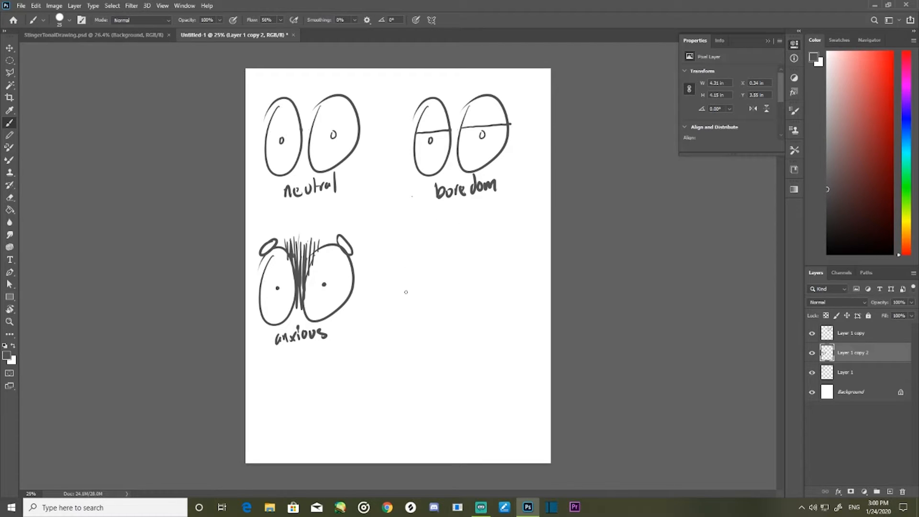
drag(487, 89, 442, 91)
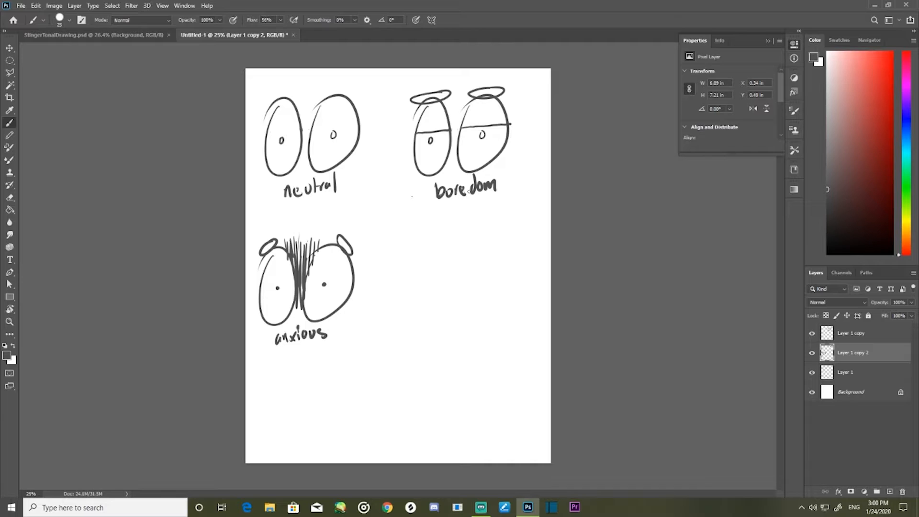
drag(417, 253, 454, 253)
drag(479, 282, 426, 287)
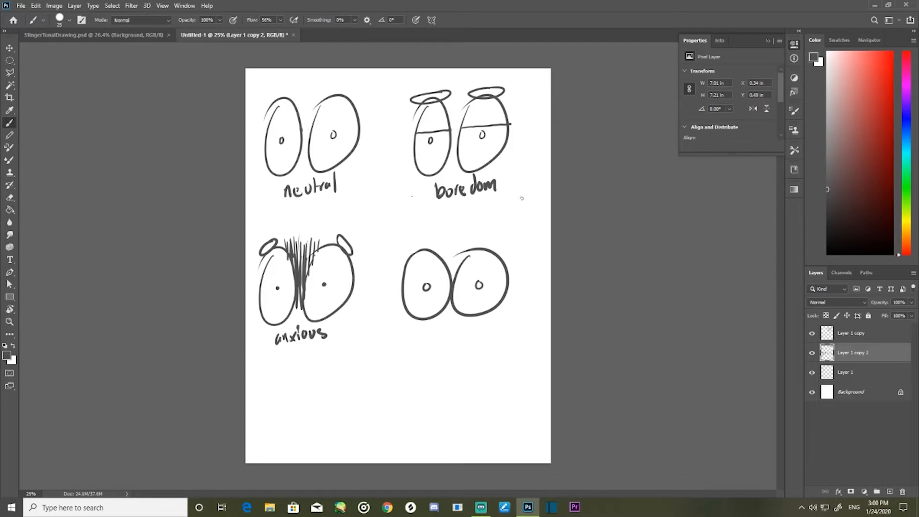
mouse_move(482, 208)
mouse_down()
mouse_move(474, 212)
mouse_move(480, 208)
mouse_up()
key(ctrl+z)
mouse_move(504, 302)
mouse_down()
mouse_move(501, 349)
mouse_move(509, 286)
mouse_up()
key(e)
mouse_move(517, 250)
mouse_down()
mouse_move(496, 240)
mouse_move(500, 263)
mouse_move(423, 273)
mouse_up()
- Draw two large overlapping round eyes with small pupils on a new layer, placing them in the page's lower right
click(892, 490)
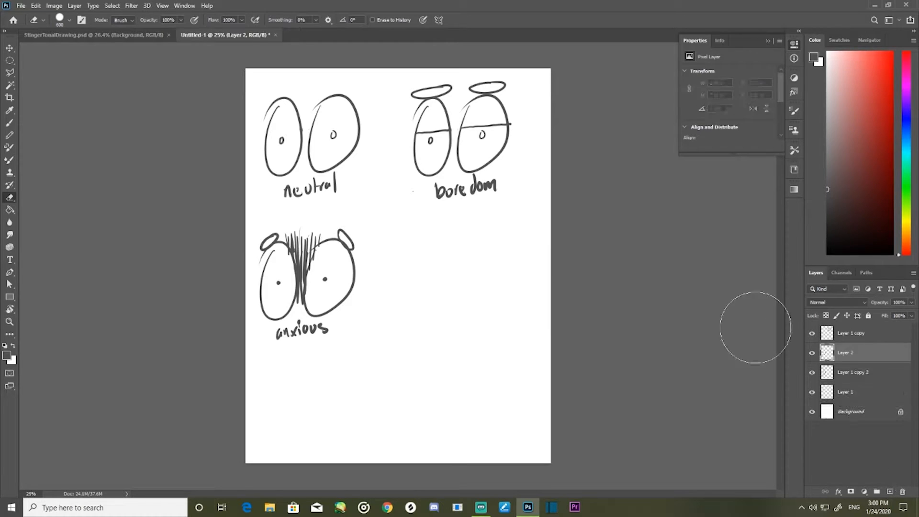
key(b)
drag(433, 249, 432, 246)
mouse_move(490, 250)
mouse_down()
mouse_move(487, 313)
mouse_move(493, 247)
mouse_up()
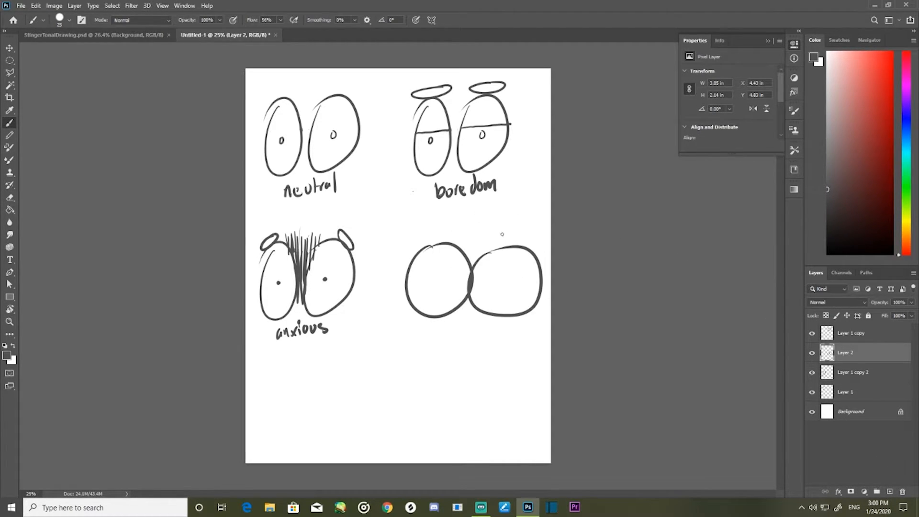
mouse_move(470, 303)
mouse_down()
mouse_move(449, 383)
mouse_move(484, 362)
mouse_up()
drag(413, 364, 414, 362)
- Add flat oval brows raised above the large round eyes and wavy wrinkle lines on the forehead
drag(488, 250, 489, 244)
key(ctrl+z)
mouse_move(487, 287)
mouse_down()
mouse_move(476, 293)
mouse_move(488, 287)
mouse_up()
mouse_move(427, 289)
mouse_down()
mouse_move(448, 270)
mouse_move(469, 276)
mouse_move(484, 263)
mouse_move(466, 251)
mouse_move(434, 268)
mouse_move(474, 272)
mouse_move(459, 245)
mouse_up()
key(ctrl+z)
key(ctrl+z)
key(ctrl+z)
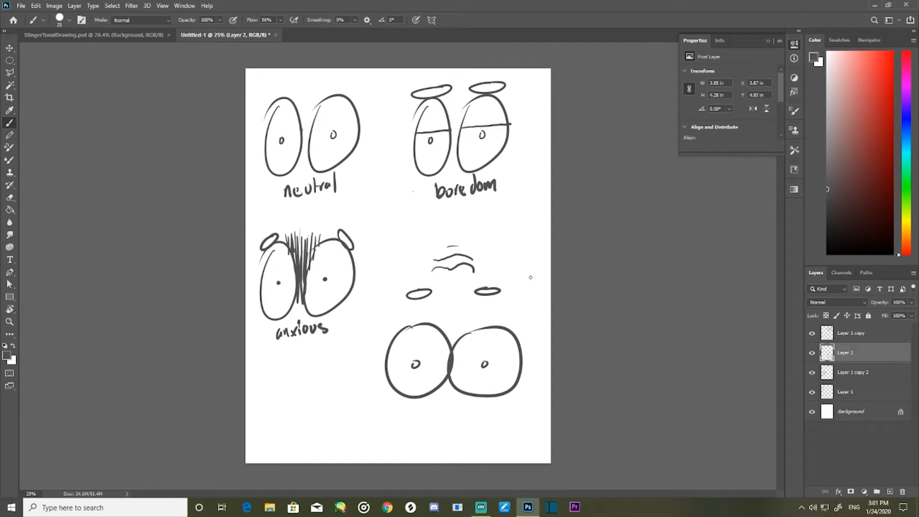
- Handwrite an emotion label beneath the large round eyes
drag(436, 406, 431, 416)
mouse_move(439, 407)
mouse_down()
mouse_move(455, 420)
mouse_move(461, 406)
mouse_up()
drag(462, 408, 482, 410)
- Hide the four sketch layers and draw a face on a new layer with oval eyes, pupils, floating brows and a short flat mouth
drag(811, 332, 811, 391)
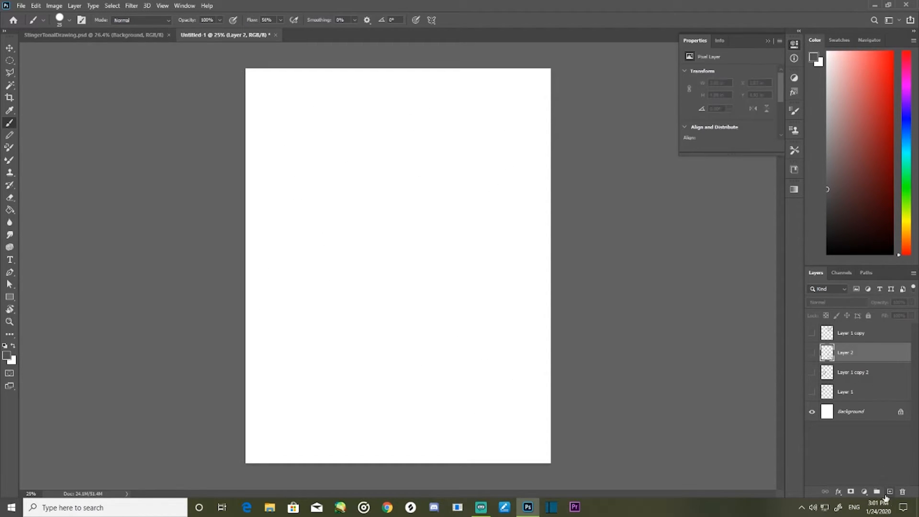
click(885, 493)
mouse_move(298, 120)
mouse_down()
mouse_move(342, 176)
mouse_move(344, 105)
mouse_move(300, 107)
mouse_up()
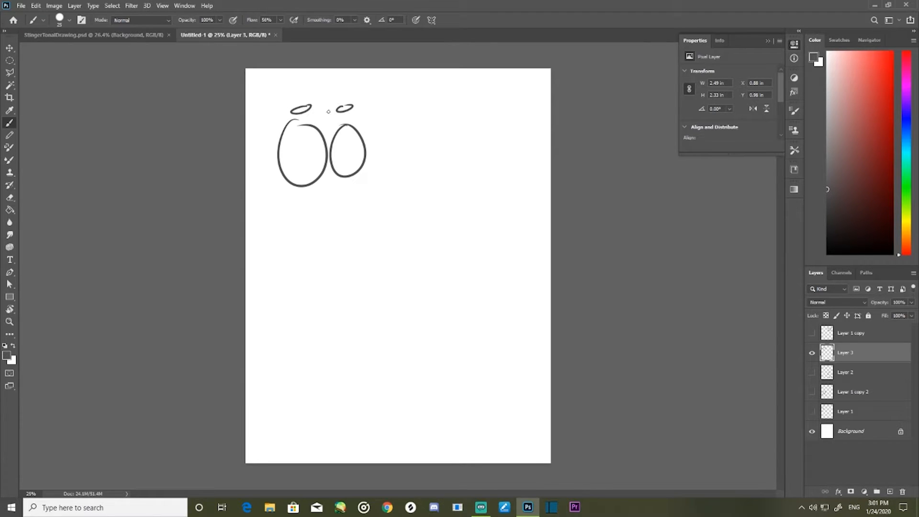
drag(302, 152, 347, 153)
drag(321, 200, 333, 198)
- Replace the floating brows with flat ones resting on the eyes and draw eyelid lines across both eyes
key(e)
mouse_move(354, 107)
mouse_down()
mouse_move(297, 102)
mouse_move(358, 70)
mouse_move(360, 96)
mouse_move(309, 123)
mouse_move(343, 121)
mouse_move(362, 138)
mouse_up()
key(b)
drag(276, 148, 327, 143)
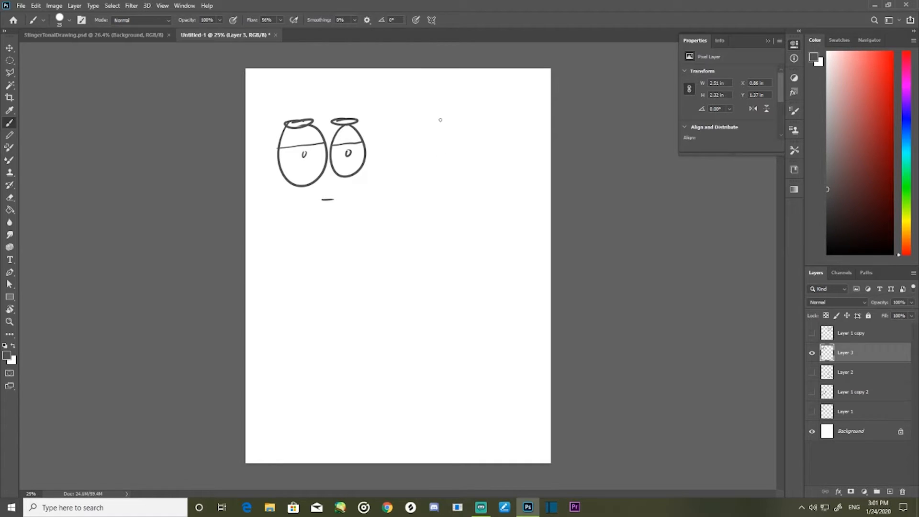
- Draw a second face beside the first with upper and lower eyelid lines, angled brows, a toothed grimace and under-eye creases
mouse_move(434, 124)
mouse_down()
mouse_move(415, 162)
mouse_move(426, 122)
mouse_move(462, 145)
mouse_move(432, 152)
mouse_move(498, 139)
mouse_move(492, 149)
mouse_move(501, 150)
mouse_move(480, 146)
mouse_up()
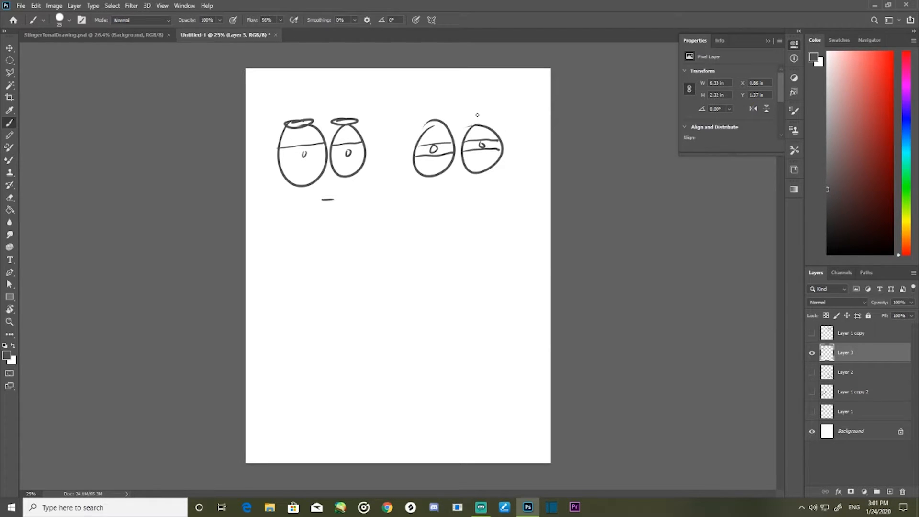
mouse_move(478, 110)
mouse_down()
mouse_move(439, 115)
mouse_move(451, 111)
mouse_up()
mouse_move(437, 191)
mouse_down()
mouse_move(483, 198)
mouse_move(445, 207)
mouse_move(436, 193)
mouse_move(441, 204)
mouse_move(472, 203)
mouse_up()
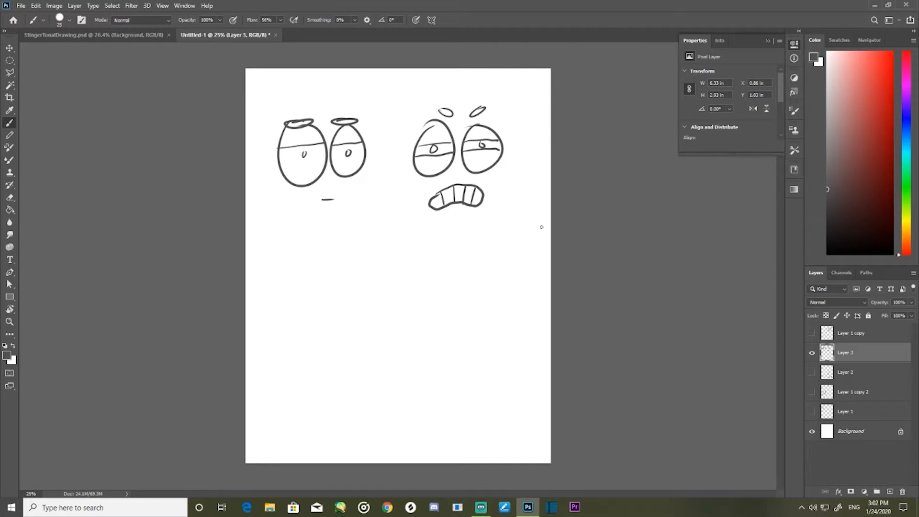
mouse_move(460, 166)
mouse_down()
mouse_move(472, 177)
mouse_move(427, 181)
mouse_up()
drag(483, 176, 501, 169)
- Draw a third face below the first with slanted eyelid lines, small brows and a lopsided toothed mouth
mouse_move(305, 250)
mouse_down()
mouse_move(365, 286)
mouse_move(347, 247)
mouse_up()
drag(312, 274, 364, 265)
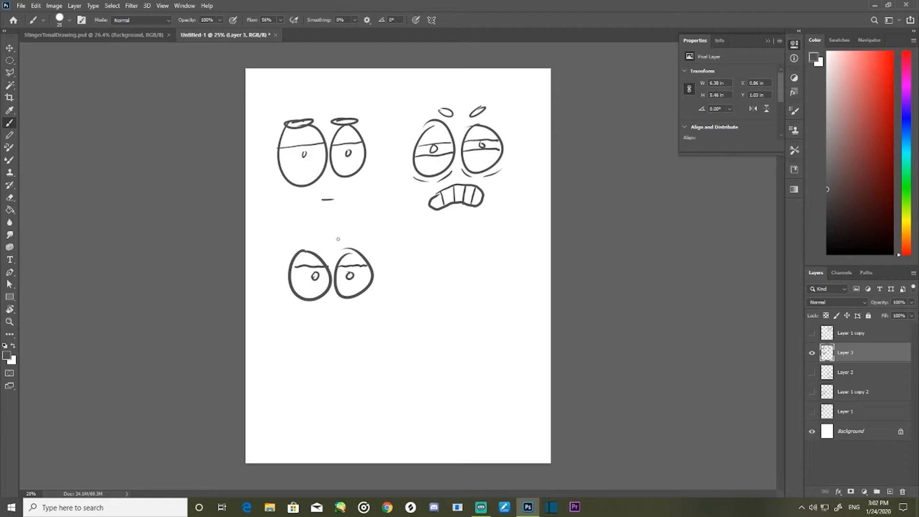
key(ctrl+z)
key(ctrl+z)
mouse_move(290, 264)
mouse_down()
mouse_move(329, 273)
mouse_move(365, 258)
mouse_up()
mouse_move(341, 237)
mouse_down()
mouse_move(356, 231)
mouse_move(320, 235)
mouse_up()
mouse_move(319, 313)
mouse_down()
mouse_move(306, 326)
mouse_move(357, 327)
mouse_move(305, 320)
mouse_move(335, 329)
mouse_move(306, 317)
mouse_move(311, 331)
mouse_move(330, 327)
mouse_up()
key(ctrl+z)
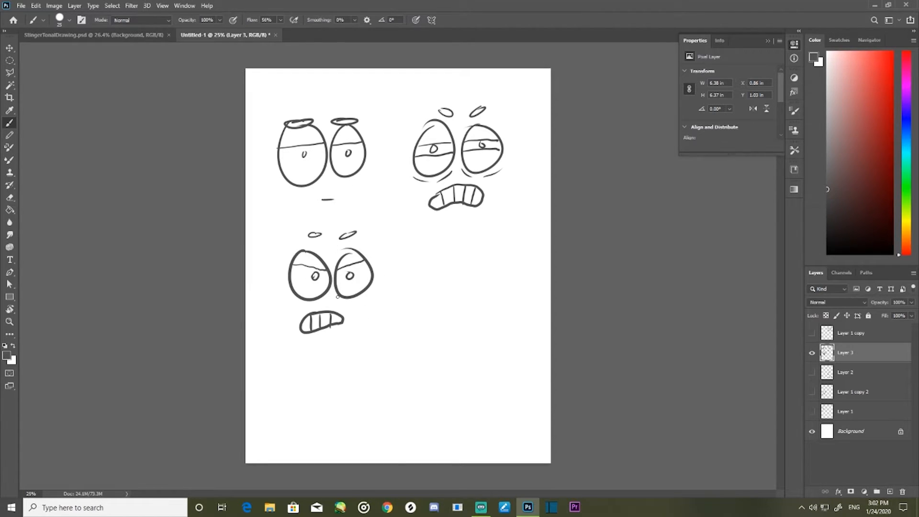
- Add crease lines beneath and above the eyes of the third face
mouse_move(334, 298)
mouse_down()
mouse_move(356, 301)
mouse_move(299, 302)
mouse_up()
drag(363, 298, 375, 289)
mouse_move(336, 255)
mouse_down()
mouse_move(359, 244)
mouse_move(295, 249)
mouse_up()
- Draw a fourth face beside the third with half-closed eyes, bracketed pupils, under-eye creases, flat brows and a small mouth
mouse_move(449, 250)
mouse_down()
mouse_move(490, 288)
mouse_move(478, 251)
mouse_move(506, 262)
mouse_up()
mouse_move(430, 270)
mouse_down()
mouse_move(491, 275)
mouse_move(449, 303)
mouse_move(508, 289)
mouse_move(488, 293)
mouse_move(485, 277)
mouse_move(498, 278)
mouse_move(438, 281)
mouse_up()
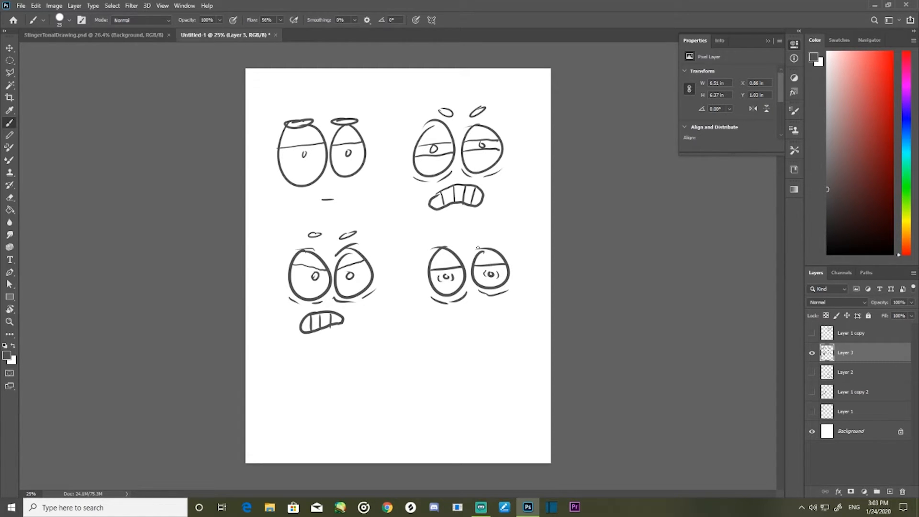
drag(474, 237, 495, 236)
drag(431, 236, 451, 238)
mouse_move(465, 313)
mouse_down()
mouse_move(490, 314)
mouse_move(454, 322)
mouse_up()
key(ctrl+z)
key(ctrl+z)
mouse_move(463, 314)
mouse_down()
mouse_move(480, 313)
mouse_move(480, 322)
mouse_up()
key(ctrl+z)
key(ctrl+z)
- Handwrite the labels bored, irritated, angry and tired beneath the four matching faces
drag(453, 215, 507, 207)
drag(320, 343, 338, 359)
drag(349, 348, 364, 334)
drag(364, 334, 362, 348)
drag(309, 209, 320, 218)
drag(323, 219, 356, 193)
drag(456, 324, 454, 341)
drag(452, 334, 460, 338)
mouse_move(463, 338)
mouse_down()
mouse_move(479, 335)
mouse_move(489, 309)
mouse_up()
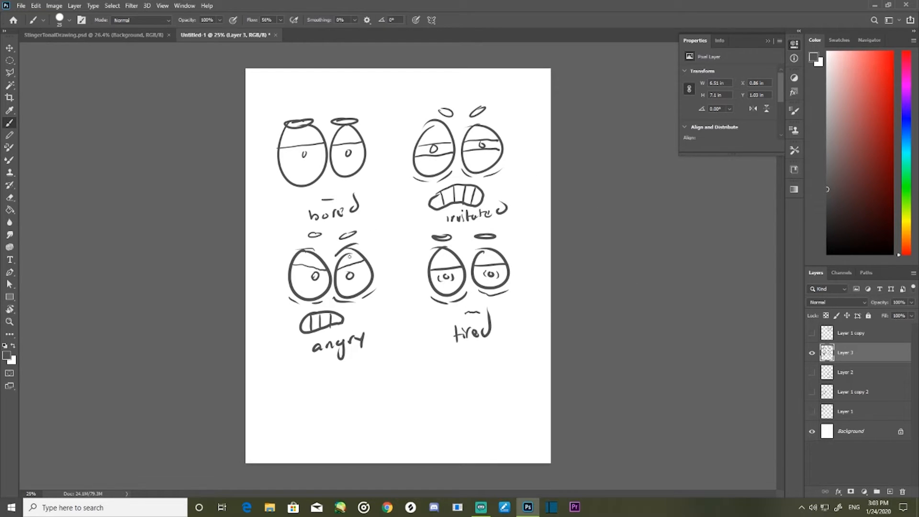
- Draw two large round eyes below the angry face with shaded irises, highlights and wavy tear lines along the bottoms
mouse_move(275, 391)
mouse_down()
mouse_move(329, 416)
mouse_move(277, 388)
mouse_up()
mouse_move(346, 383)
mouse_down()
mouse_move(396, 413)
mouse_move(349, 376)
mouse_move(357, 423)
mouse_move(364, 391)
mouse_move(350, 400)
mouse_move(352, 426)
mouse_move(371, 393)
mouse_move(352, 394)
mouse_up()
key(ctrl+z)
mouse_move(289, 401)
mouse_down()
mouse_move(282, 420)
mouse_move(291, 436)
mouse_move(309, 436)
mouse_move(318, 423)
mouse_move(303, 398)
mouse_move(288, 401)
mouse_move(299, 433)
mouse_up()
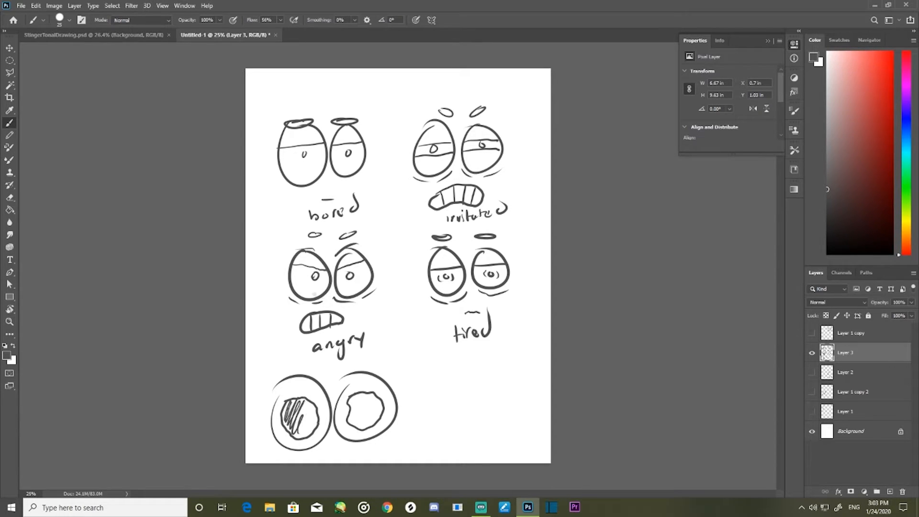
key(ctrl+z)
drag(301, 399, 300, 407)
drag(367, 394, 384, 406)
mouse_move(291, 406)
mouse_down()
mouse_move(288, 425)
mouse_move(315, 417)
mouse_move(309, 435)
mouse_up()
mouse_move(354, 400)
mouse_down()
mouse_move(364, 404)
mouse_move(352, 416)
mouse_move(369, 425)
mouse_move(349, 430)
mouse_move(384, 425)
mouse_up()
drag(275, 436, 326, 436)
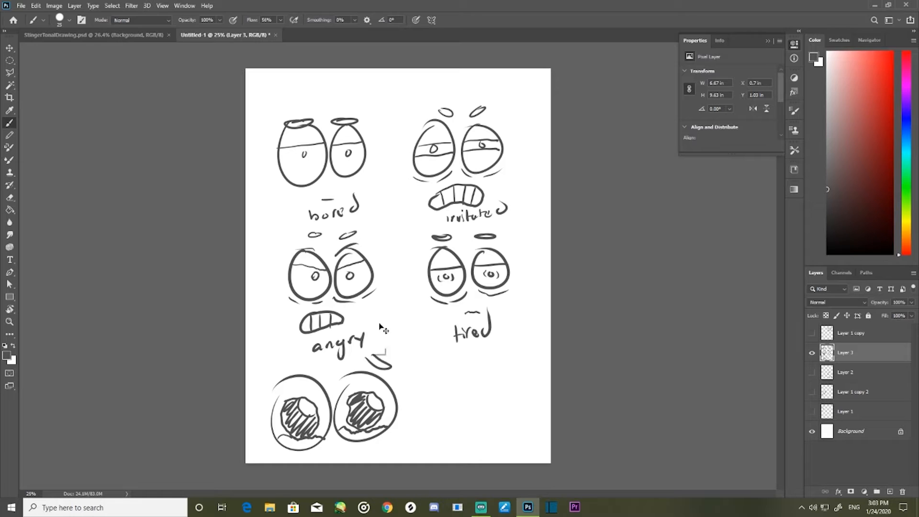
- Add drooping brows, a small nose and a mouth to the bottom face, and label it sadness with an arrow
mouse_move(367, 370)
mouse_down()
mouse_move(385, 379)
mouse_move(360, 365)
mouse_up()
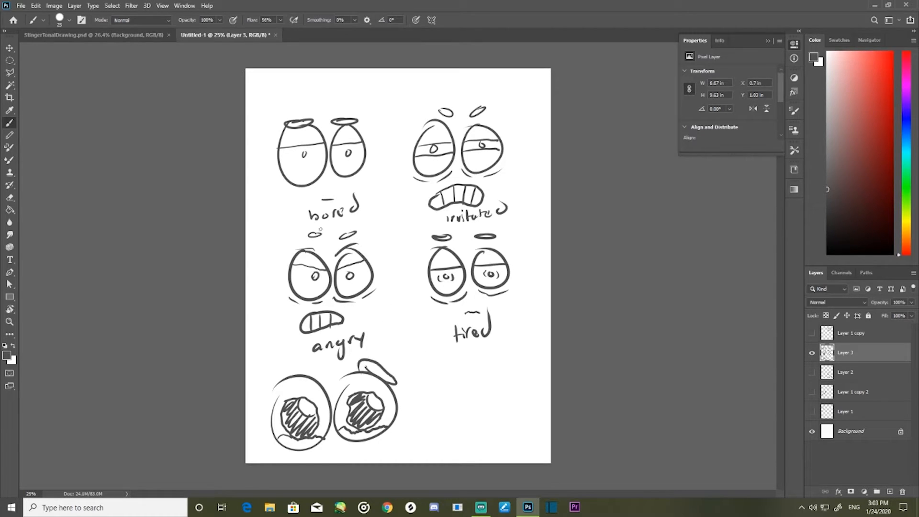
key(ctrl+z)
mouse_move(395, 388)
mouse_down()
mouse_move(401, 379)
mouse_move(368, 365)
mouse_up()
drag(291, 367, 295, 364)
mouse_move(324, 443)
mouse_down()
mouse_move(334, 433)
mouse_move(341, 456)
mouse_up()
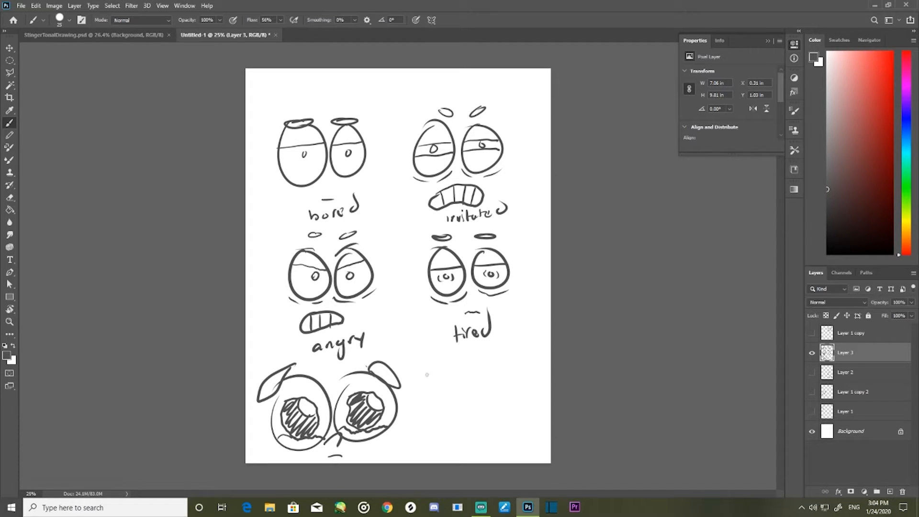
drag(405, 420, 435, 425)
mouse_move(453, 414)
mouse_down()
mouse_move(452, 422)
mouse_move(497, 417)
mouse_up()
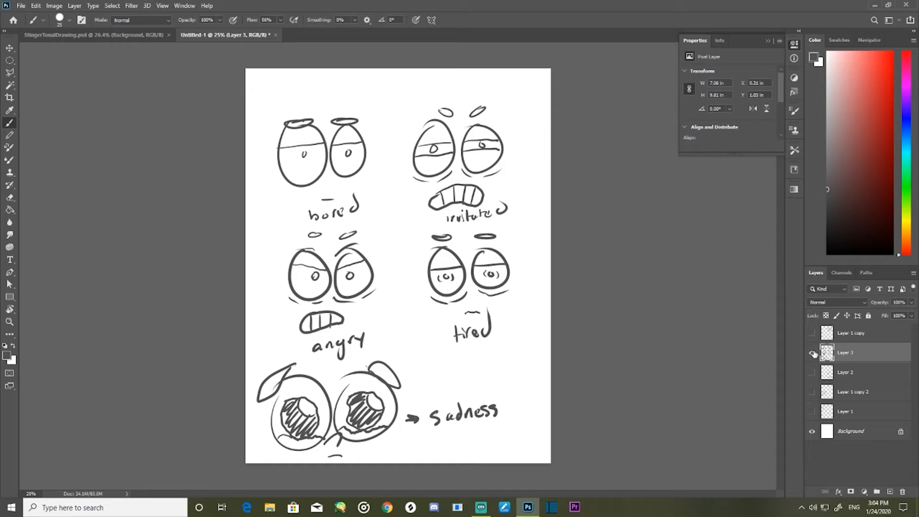
- Hide the layer with the labelled faces and draw a triangular open mouth with a tongue on a new layer
click(811, 352)
click(888, 491)
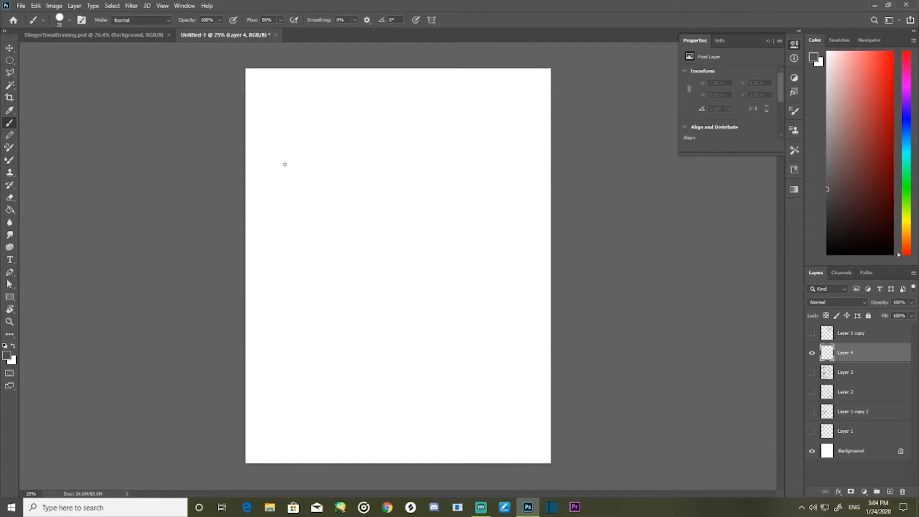
mouse_move(273, 164)
mouse_down()
mouse_move(295, 203)
mouse_move(321, 173)
mouse_move(298, 205)
mouse_move(320, 170)
mouse_move(278, 154)
mouse_move(273, 162)
mouse_move(312, 160)
mouse_move(322, 169)
mouse_move(313, 168)
mouse_move(338, 156)
mouse_move(290, 178)
mouse_move(308, 192)
mouse_up()
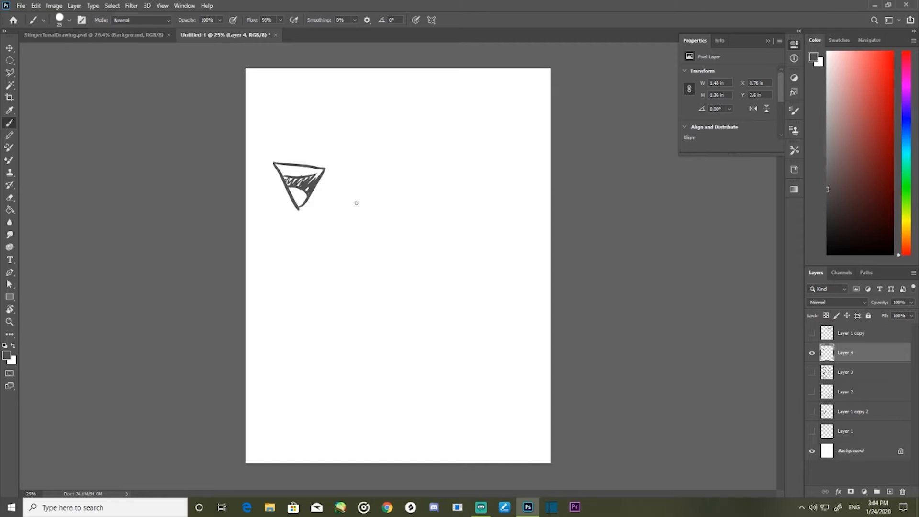
- Draw an arched toothed mouth with creases at both ends and a lopsided toothed mouth below the triangular one
mouse_move(392, 166)
mouse_down()
mouse_move(406, 196)
mouse_move(462, 194)
mouse_move(388, 168)
mouse_move(389, 198)
mouse_move(406, 194)
mouse_up()
drag(421, 166, 422, 190)
mouse_move(441, 169)
mouse_down()
mouse_move(437, 193)
mouse_move(452, 192)
mouse_up()
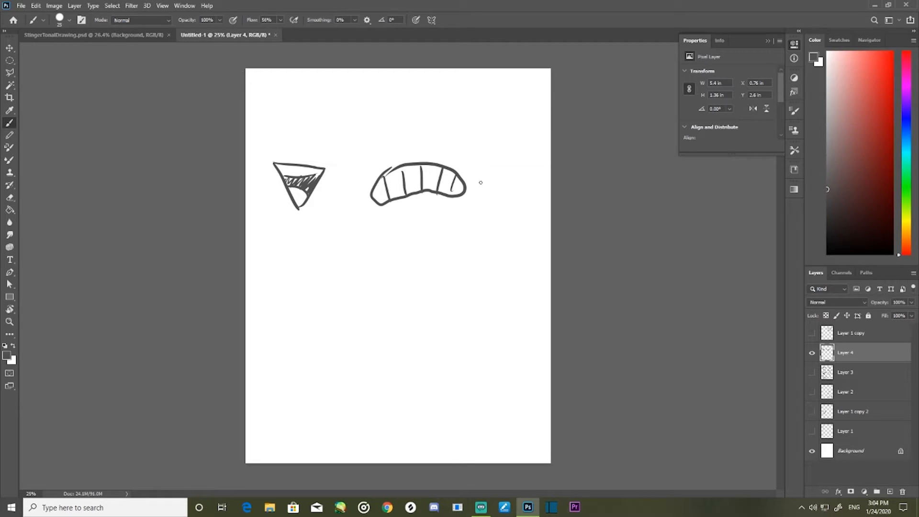
drag(364, 184, 374, 206)
drag(477, 184, 472, 203)
mouse_move(268, 260)
mouse_down()
mouse_move(346, 267)
mouse_move(266, 295)
mouse_move(286, 270)
mouse_move(273, 302)
mouse_up()
key(ctrl+z)
mouse_move(276, 266)
mouse_down()
mouse_move(269, 301)
mouse_move(291, 295)
mouse_up()
mouse_move(313, 260)
mouse_down()
mouse_move(314, 294)
mouse_move(334, 287)
mouse_up()
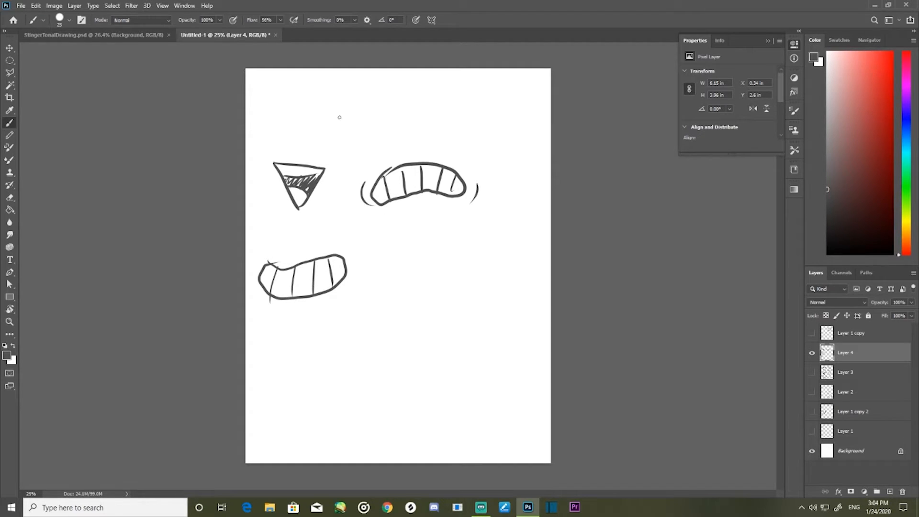
- Draw closed arched eyes with creases, teardrops and sketchy brows above the triangular mouth
mouse_move(273, 120)
mouse_down()
mouse_move(294, 113)
mouse_move(336, 128)
mouse_move(318, 115)
mouse_move(334, 140)
mouse_move(354, 123)
mouse_up()
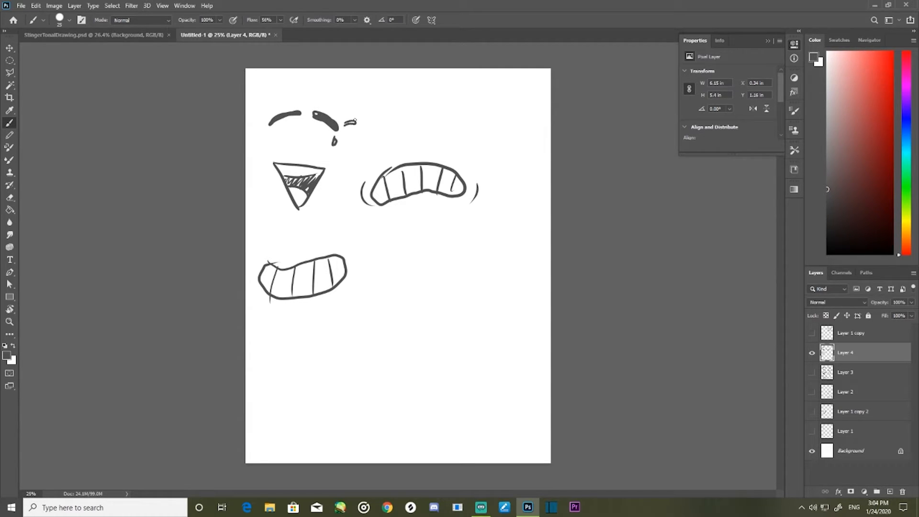
mouse_move(261, 131)
mouse_down()
mouse_move(254, 139)
mouse_move(253, 118)
mouse_up()
mouse_move(272, 129)
mouse_down()
mouse_move(295, 117)
mouse_move(289, 104)
mouse_move(304, 102)
mouse_move(338, 115)
mouse_move(324, 129)
mouse_up()
mouse_move(311, 91)
mouse_down()
mouse_move(344, 89)
mouse_move(268, 102)
mouse_up()
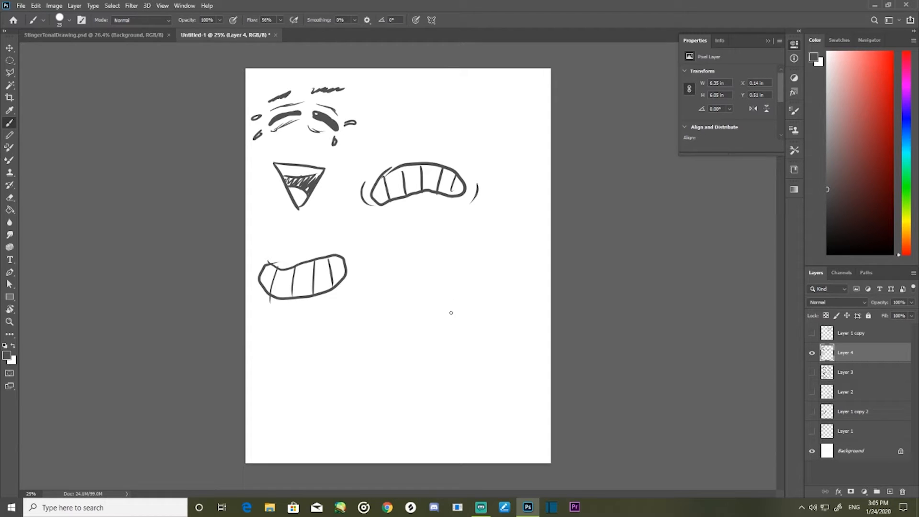
- Draw a crying face beside the lopsided mouth with slanted closed eyes, flat brows, teardrops, a small mouth and a shaded cheek
mouse_move(388, 293)
mouse_down()
mouse_move(387, 318)
mouse_move(390, 305)
mouse_move(416, 306)
mouse_up()
mouse_move(370, 261)
mouse_down()
mouse_move(421, 254)
mouse_move(428, 263)
mouse_move(376, 264)
mouse_move(427, 270)
mouse_up()
key(ctrl+z)
key(ctrl+z)
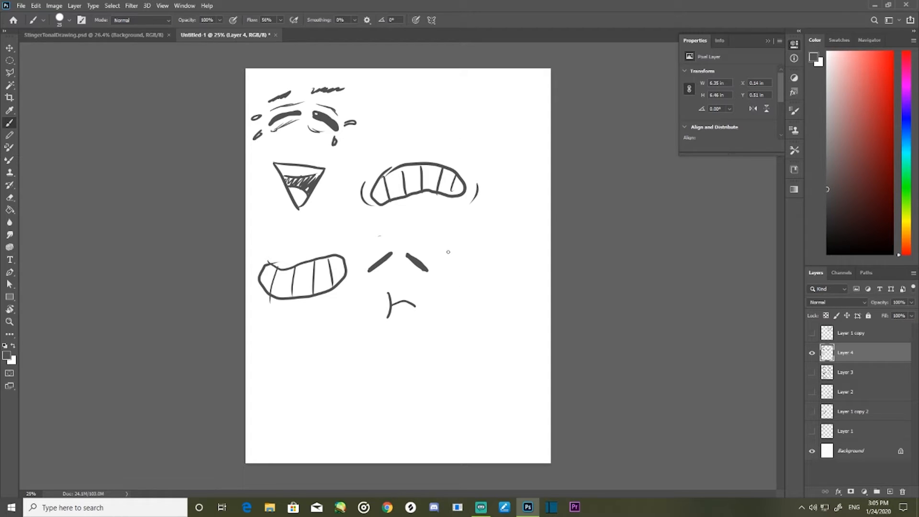
drag(407, 237, 424, 237)
drag(378, 236, 390, 235)
drag(411, 269, 421, 265)
mouse_move(368, 280)
mouse_down()
mouse_move(367, 306)
mouse_move(381, 306)
mouse_up()
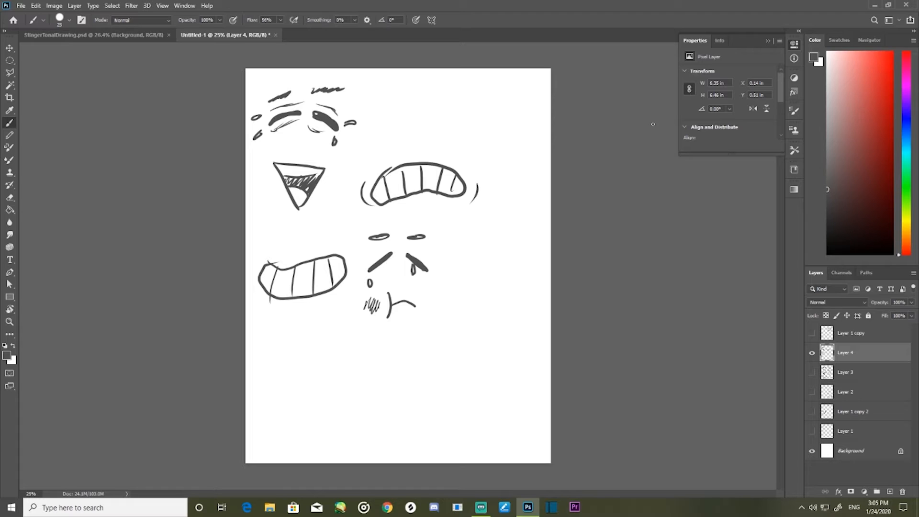
mouse_move(327, 368)
mouse_down()
mouse_move(284, 381)
mouse_move(322, 368)
mouse_move(337, 376)
mouse_move(303, 397)
mouse_move(308, 382)
mouse_move(305, 394)
mouse_move(323, 382)
mouse_move(319, 395)
mouse_move(323, 379)
mouse_move(326, 394)
mouse_move(293, 396)
mouse_move(331, 390)
mouse_up()
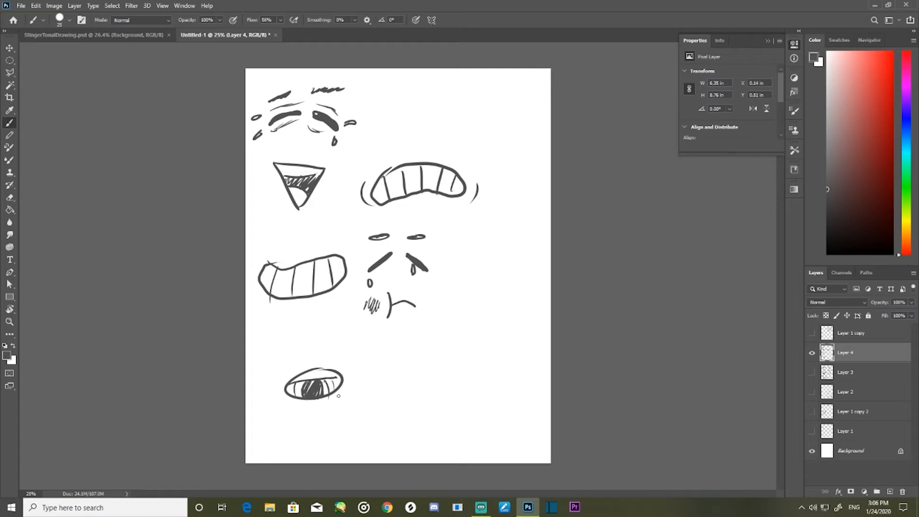
key(ctrl+z)
key(ctrl+z)
key(ctrl+z)
key(ctrl+z)
key(ctrl+z)
key(ctrl+z)
key(ctrl+z)
key(ctrl+z)
mouse_move(322, 381)
mouse_down()
mouse_move(289, 396)
mouse_move(323, 387)
mouse_move(294, 385)
mouse_up()
key(ctrl+z)
- Draw a surprised face below the lopsided mouth with wide round eyes, small pupils, raised brows, forehead lines and an oval mouth
mouse_move(287, 337)
mouse_down()
mouse_move(291, 328)
mouse_move(320, 334)
mouse_move(330, 353)
mouse_move(298, 350)
mouse_up()
mouse_move(320, 310)
mouse_down()
mouse_move(330, 311)
mouse_move(289, 317)
mouse_move(318, 307)
mouse_move(309, 302)
mouse_up()
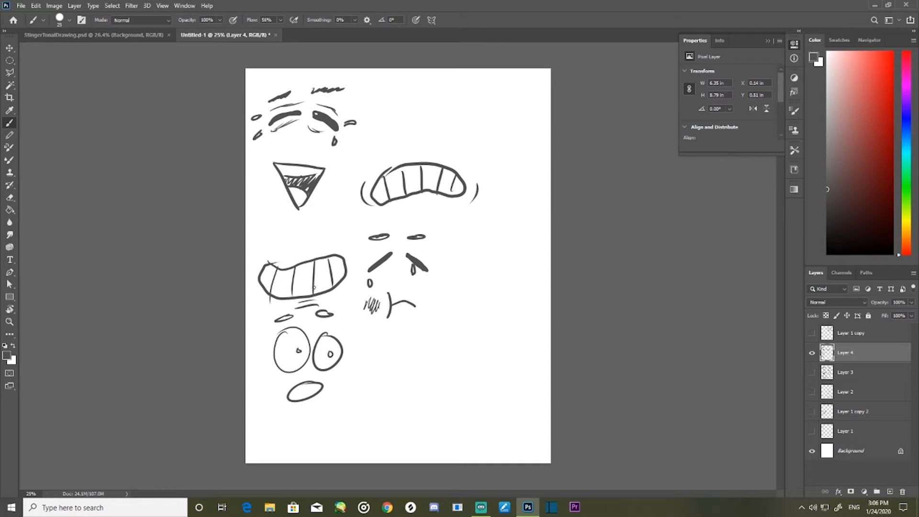
mouse_move(310, 366)
mouse_down()
mouse_move(321, 373)
mouse_move(307, 374)
mouse_up()
- Hide Layer 4, add a new layer and move it to the top of the layer stack
click(811, 352)
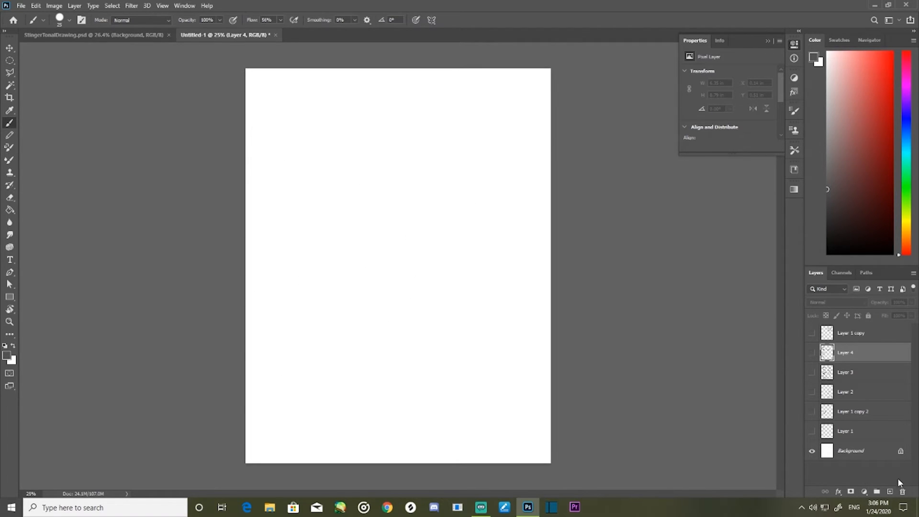
click(889, 492)
drag(860, 356, 859, 334)
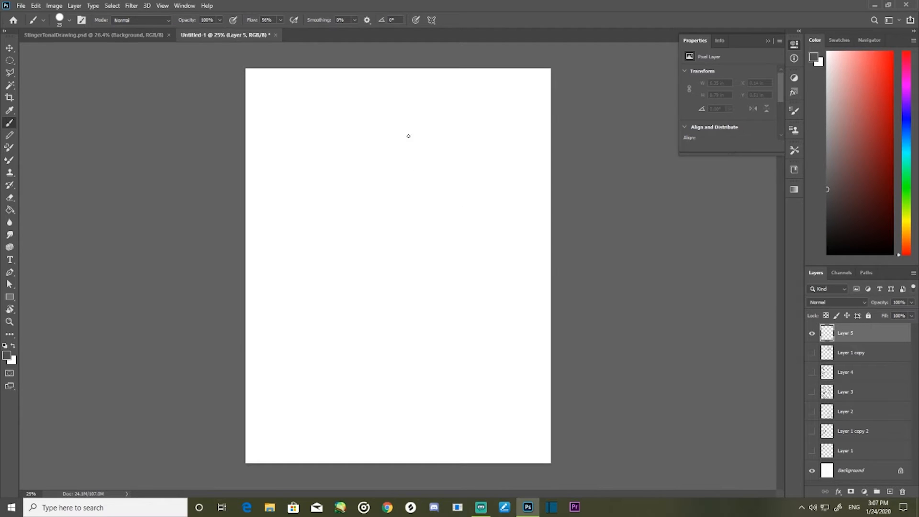
- Sketch a figure's bent leg with its foot, inner thigh and hip line on the lower page
mouse_move(351, 374)
mouse_down()
mouse_move(335, 417)
mouse_move(365, 389)
mouse_move(311, 288)
mouse_up()
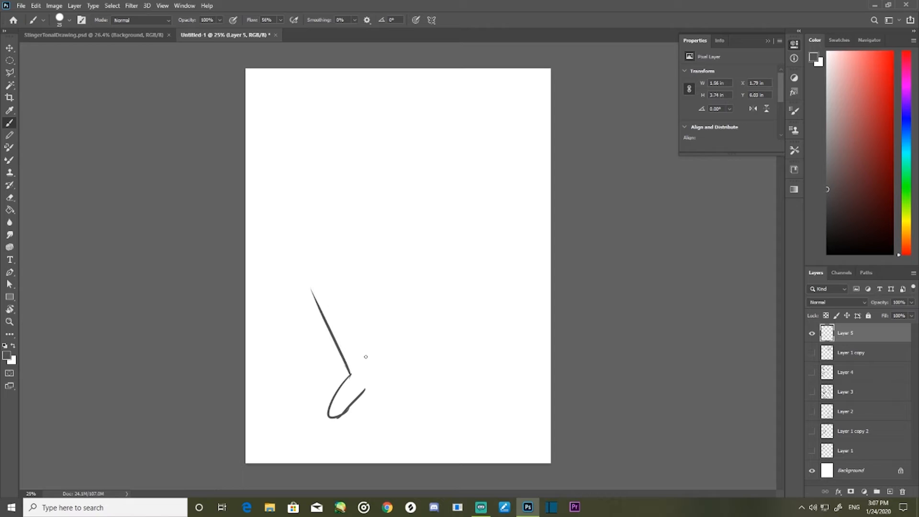
mouse_move(367, 386)
mouse_down()
mouse_move(333, 300)
mouse_move(373, 261)
mouse_up()
mouse_move(343, 293)
mouse_down()
mouse_move(384, 244)
mouse_move(413, 292)
mouse_up()
mouse_move(384, 256)
mouse_down()
mouse_move(410, 293)
mouse_move(382, 331)
mouse_up()
drag(409, 296, 388, 330)
drag(383, 333, 414, 391)
key(ctrl+z)
key(ctrl+z)
key(ctrl+z)
key(ctrl+z)
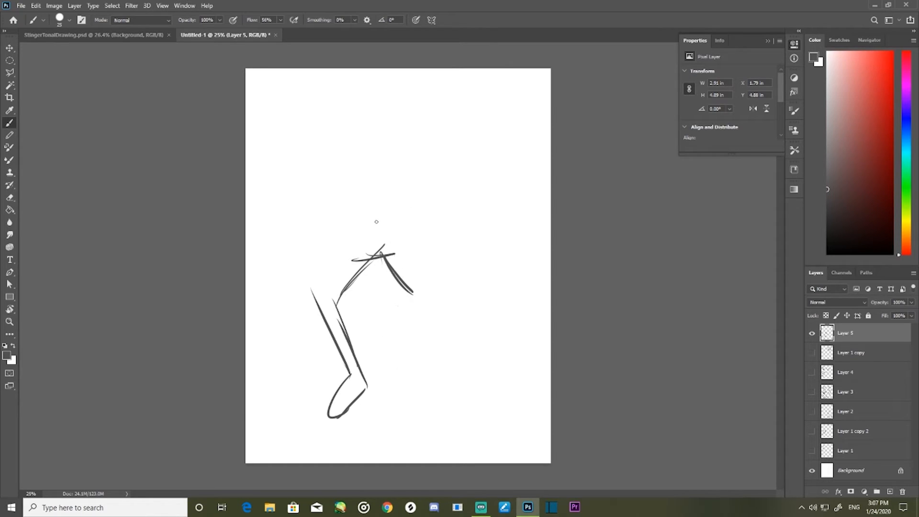
key(ctrl+z)
- Sketch the figure's straight leg with a foot, the bent leg's outer thigh and both sides of the torso
drag(381, 253, 416, 385)
mouse_move(406, 359)
mouse_down()
mouse_move(424, 414)
mouse_move(408, 456)
mouse_move(451, 420)
mouse_move(422, 433)
mouse_move(424, 457)
mouse_move(448, 437)
mouse_move(447, 405)
mouse_move(420, 330)
mouse_up()
drag(443, 406, 406, 287)
mouse_move(420, 335)
mouse_down()
mouse_move(395, 224)
mouse_move(312, 299)
mouse_up()
mouse_move(360, 233)
mouse_down()
mouse_move(323, 293)
mouse_move(338, 138)
mouse_move(359, 223)
mouse_up()
drag(398, 167, 397, 232)
drag(405, 133, 398, 222)
drag(401, 165, 397, 201)
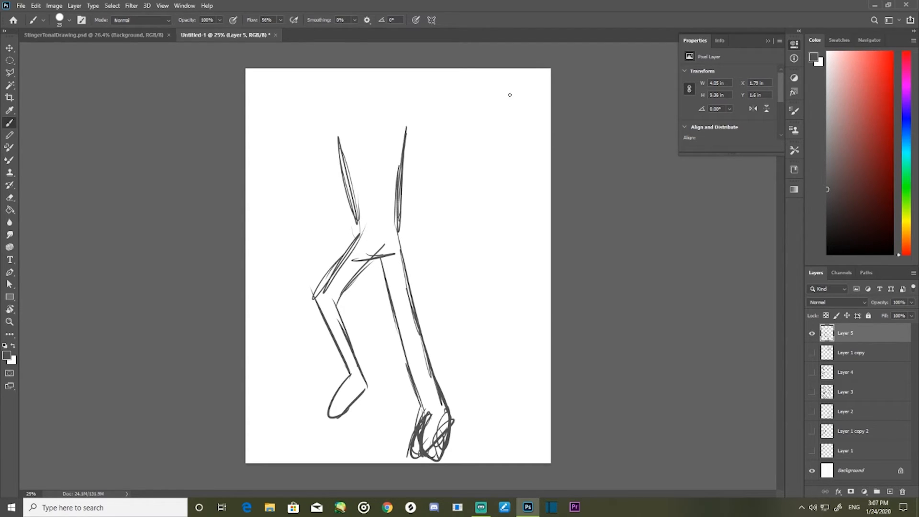
- Scale the figure sketch down and reposition it to leave room above for the upper body
key(ctrl+t)
drag(457, 123, 419, 204)
drag(379, 310, 422, 290)
key(Return)
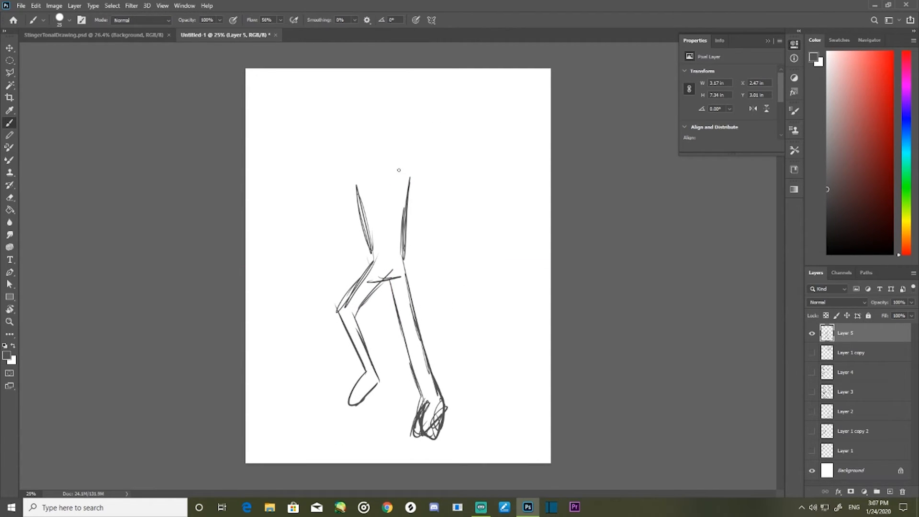
- Sketch one raised arm, one arm bent toward the hip, shoulders, round hands and an oval head on the figure
mouse_move(352, 186)
mouse_down()
mouse_move(330, 208)
mouse_move(285, 143)
mouse_up()
mouse_move(310, 188)
mouse_down()
mouse_move(305, 148)
mouse_move(334, 184)
mouse_move(349, 166)
mouse_move(364, 169)
mouse_move(431, 202)
mouse_move(435, 220)
mouse_move(442, 215)
mouse_move(425, 248)
mouse_move(441, 263)
mouse_move(457, 212)
mouse_move(444, 175)
mouse_move(428, 177)
mouse_move(414, 159)
mouse_up()
key(ctrl+z)
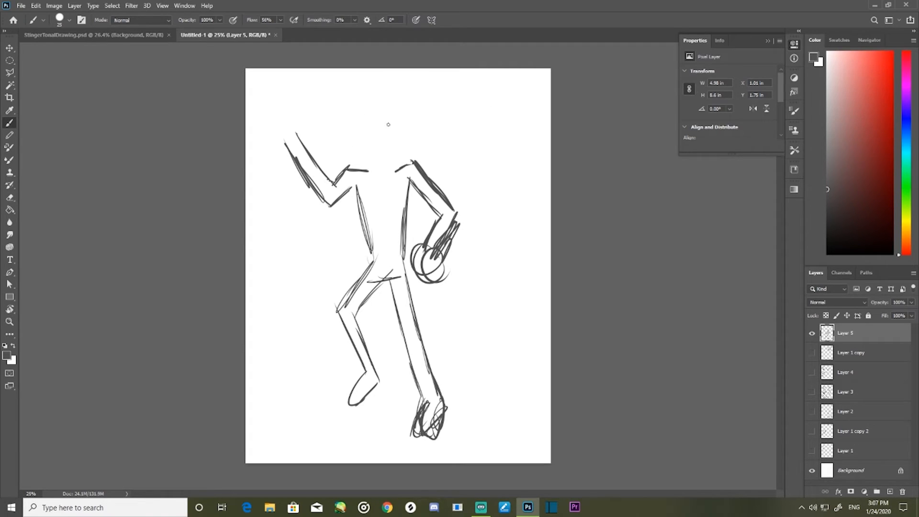
drag(288, 131, 268, 143)
drag(378, 98, 361, 107)
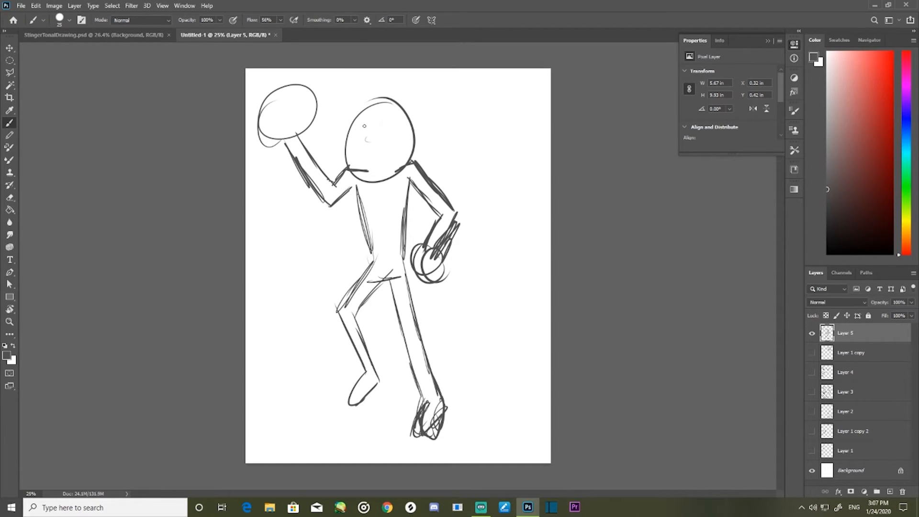
- Draw large teary eyes, a teardrop, a nose, a mouth and brows on the figure's head
mouse_move(362, 123)
mouse_down()
mouse_move(386, 134)
mouse_move(407, 123)
mouse_move(359, 137)
mouse_move(375, 143)
mouse_move(398, 133)
mouse_move(412, 145)
mouse_move(360, 155)
mouse_move(385, 153)
mouse_up()
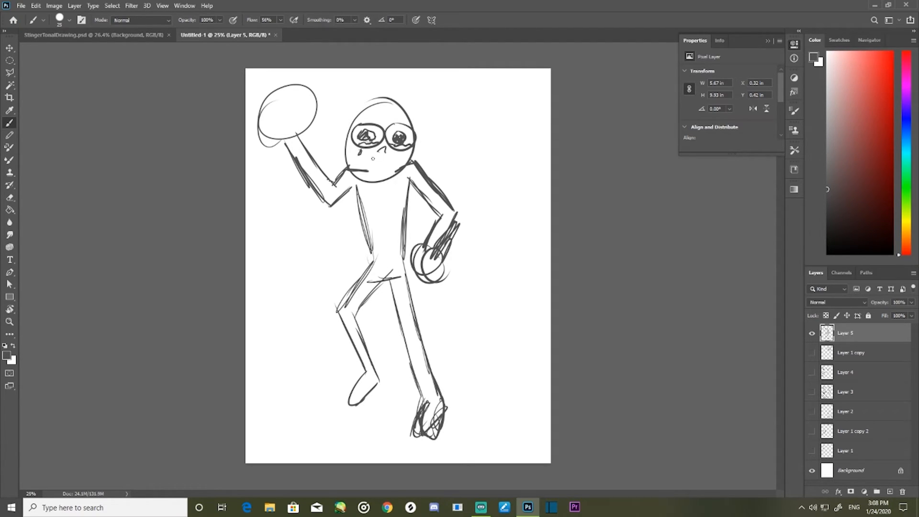
drag(369, 156, 373, 165)
key(ctrl+z)
mouse_move(369, 155)
mouse_down()
mouse_move(396, 162)
mouse_move(365, 164)
mouse_move(394, 164)
mouse_up()
mouse_move(399, 113)
mouse_down()
mouse_move(409, 116)
mouse_move(385, 116)
mouse_move(389, 109)
mouse_up()
- Delete the layer holding the posed figure and add a fresh blank layer
key(Delete)
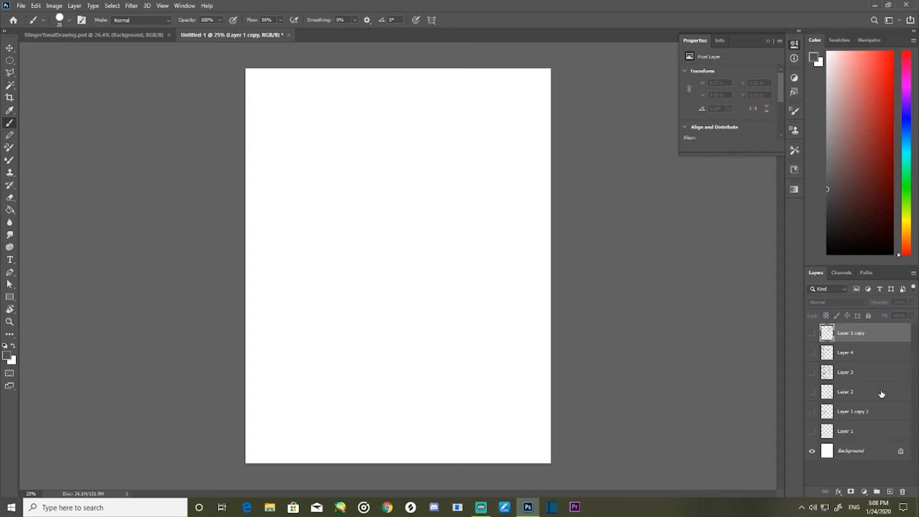
click(889, 491)
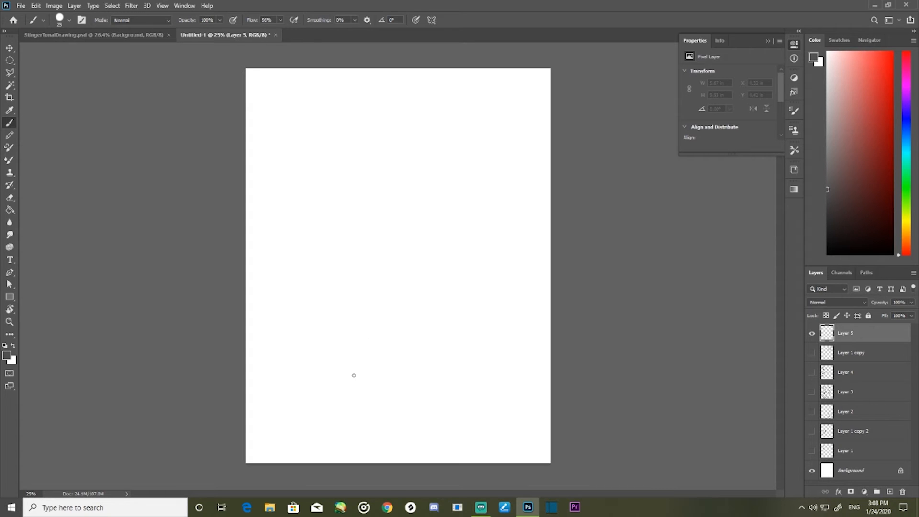
- Sketch two straight standing legs with oval feet on the lower page
mouse_move(340, 390)
mouse_down()
mouse_move(330, 388)
mouse_move(342, 388)
mouse_move(335, 309)
mouse_up()
mouse_move(347, 391)
mouse_down()
mouse_move(339, 291)
mouse_move(324, 324)
mouse_move(318, 296)
mouse_up()
drag(329, 369, 327, 332)
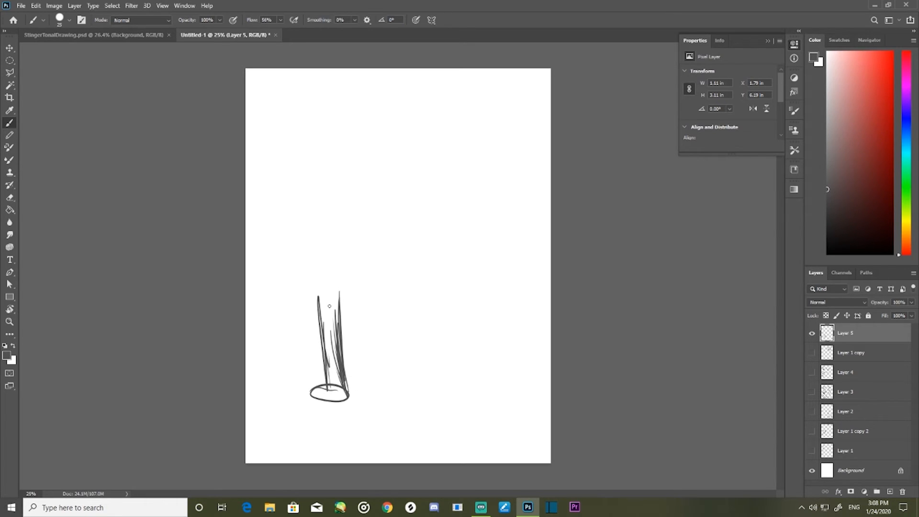
mouse_move(353, 388)
mouse_down()
mouse_move(332, 398)
mouse_move(362, 389)
mouse_move(347, 405)
mouse_move(376, 397)
mouse_up()
drag(357, 391, 364, 279)
drag(364, 343, 360, 297)
drag(363, 340, 359, 278)
- Sketch a hunched, forward-curving back and the front of the body above the legs
drag(358, 310, 358, 249)
drag(361, 286, 354, 217)
mouse_move(358, 248)
mouse_down()
mouse_move(343, 191)
mouse_move(326, 162)
mouse_up()
drag(345, 206, 306, 158)
drag(315, 268, 319, 313)
- Add limp hanging arms with round hands and a drooping round head to the hunched figure
mouse_move(311, 224)
mouse_down()
mouse_move(318, 273)
mouse_move(308, 196)
mouse_move(300, 287)
mouse_up()
mouse_move(293, 189)
mouse_down()
mouse_move(289, 277)
mouse_move(292, 181)
mouse_move(306, 166)
mouse_move(292, 185)
mouse_move(281, 256)
mouse_up()
drag(283, 191, 274, 259)
drag(280, 215, 276, 288)
mouse_move(285, 267)
mouse_down()
mouse_move(287, 288)
mouse_move(308, 287)
mouse_move(281, 314)
mouse_move(277, 285)
mouse_move(290, 310)
mouse_up()
mouse_move(281, 128)
mouse_down()
mouse_move(261, 145)
mouse_move(247, 187)
mouse_move(293, 187)
mouse_up()
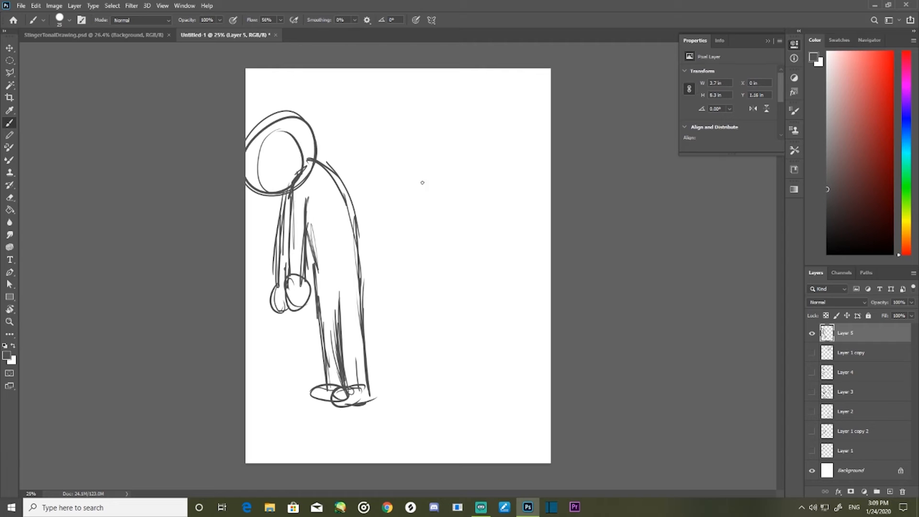
- Move the hunched figure toward the page centre and draw teary eyes, brows, a nose, teardrops and a frown on its face
drag(366, 399, 435, 402)
mouse_move(315, 148)
mouse_down()
mouse_move(333, 181)
mouse_move(328, 196)
mouse_up()
mouse_move(327, 135)
mouse_down()
mouse_move(314, 173)
mouse_move(306, 138)
mouse_move(352, 134)
mouse_move(339, 138)
mouse_move(367, 160)
mouse_move(356, 147)
mouse_move(352, 159)
mouse_move(360, 154)
mouse_move(318, 158)
mouse_move(330, 164)
mouse_up()
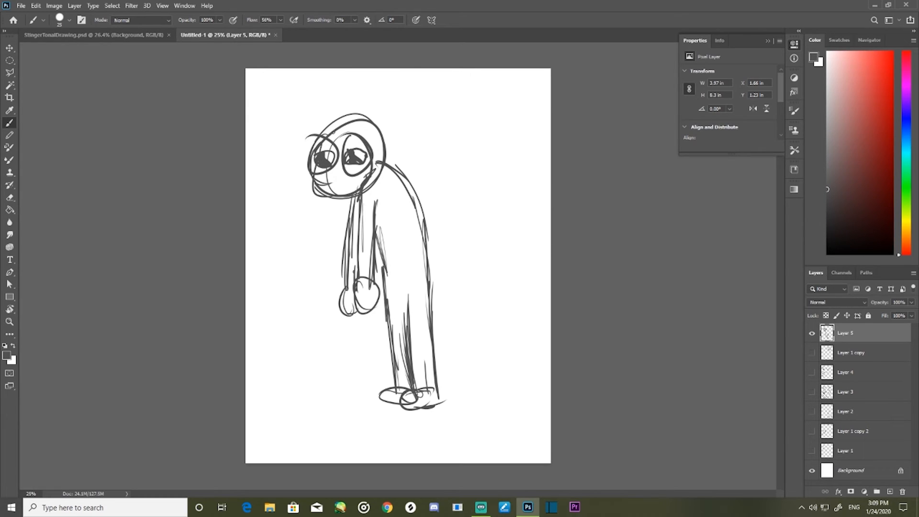
drag(344, 171, 366, 164)
mouse_move(308, 170)
mouse_down()
mouse_move(337, 168)
mouse_move(351, 185)
mouse_move(321, 180)
mouse_move(331, 174)
mouse_move(341, 186)
mouse_up()
drag(355, 131, 373, 145)
drag(318, 131, 328, 129)
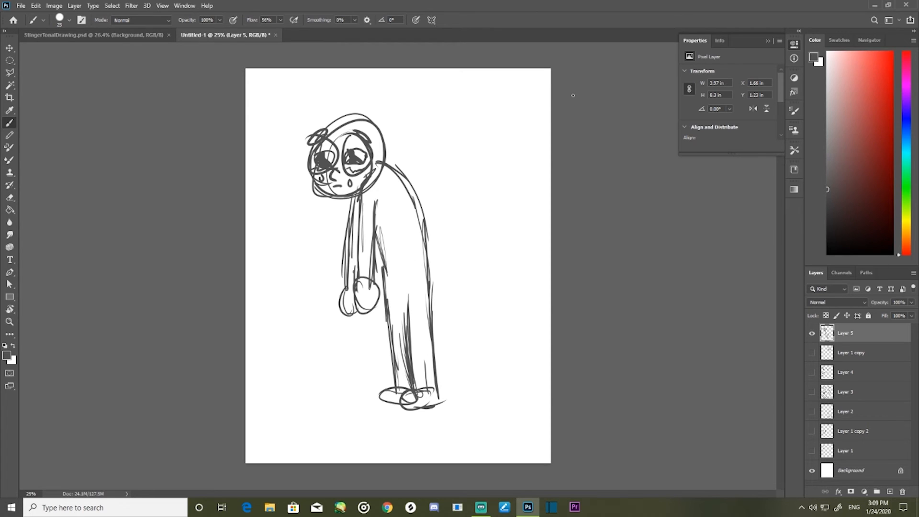
- Handwrite the words sad and sulking beside the hunched figure
drag(415, 143, 410, 167)
mouse_move(421, 152)
mouse_down()
mouse_move(429, 164)
mouse_move(441, 107)
mouse_up()
mouse_move(444, 199)
mouse_down()
mouse_move(436, 214)
mouse_move(463, 173)
mouse_move(476, 197)
mouse_move(479, 187)
mouse_move(498, 189)
mouse_move(443, 238)
mouse_up()
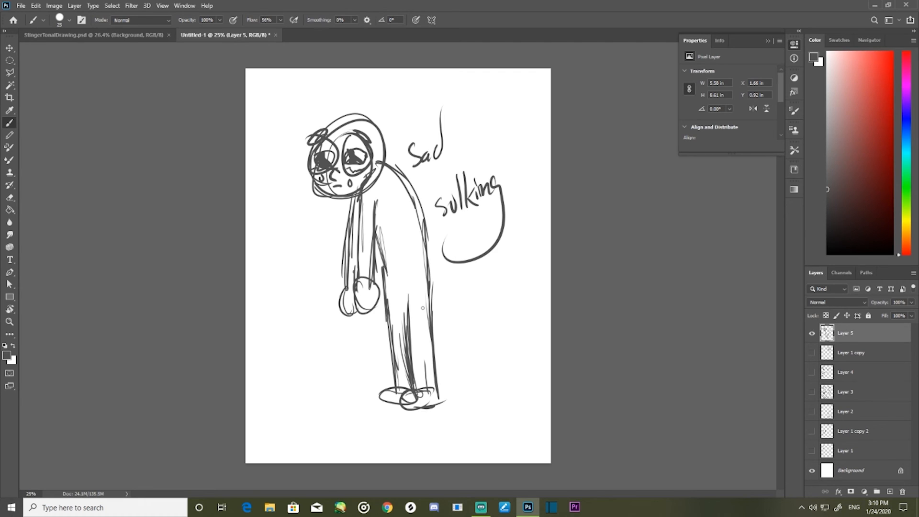
- Draw loose zigzag strokes beside the figure's legs and a long curving line around the figure and words
mouse_move(291, 335)
mouse_down()
mouse_move(307, 381)
mouse_move(308, 357)
mouse_move(319, 382)
mouse_up()
mouse_move(324, 346)
mouse_down()
mouse_move(343, 365)
mouse_move(352, 353)
mouse_move(331, 216)
mouse_move(400, 128)
mouse_move(526, 177)
mouse_move(475, 413)
mouse_move(505, 462)
mouse_up()
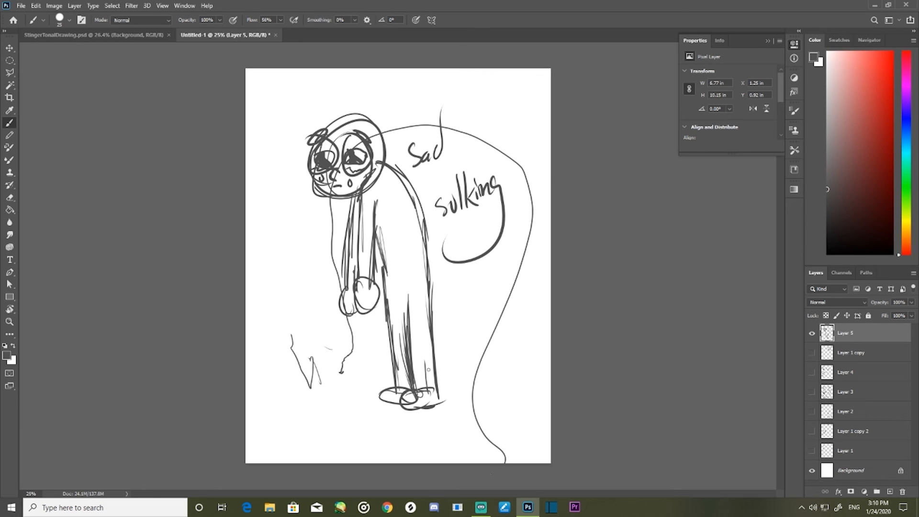
mouse_move(530, 331)
mouse_down()
mouse_move(455, 279)
mouse_move(424, 285)
mouse_up()
mouse_move(469, 290)
mouse_down()
mouse_move(421, 280)
mouse_move(378, 347)
mouse_move(452, 410)
mouse_up()
mouse_move(481, 357)
mouse_down()
mouse_move(434, 319)
mouse_move(373, 203)
mouse_move(359, 94)
mouse_move(461, 106)
mouse_move(517, 337)
mouse_move(528, 287)
mouse_move(549, 286)
mouse_up()
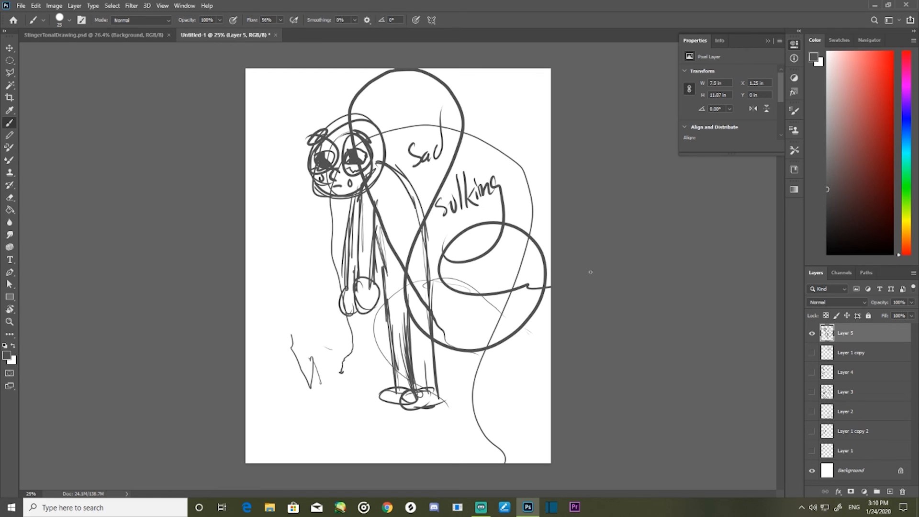
key(ctrl+z)
key(ctrl+z)
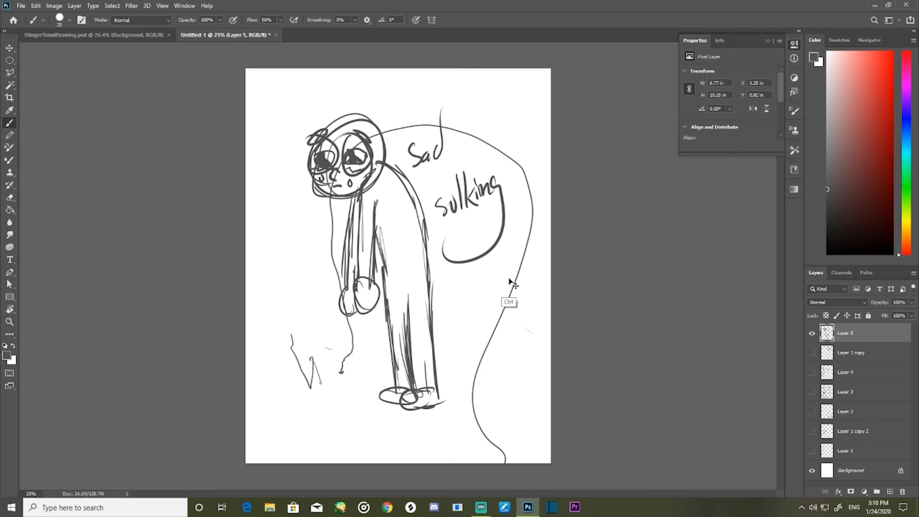